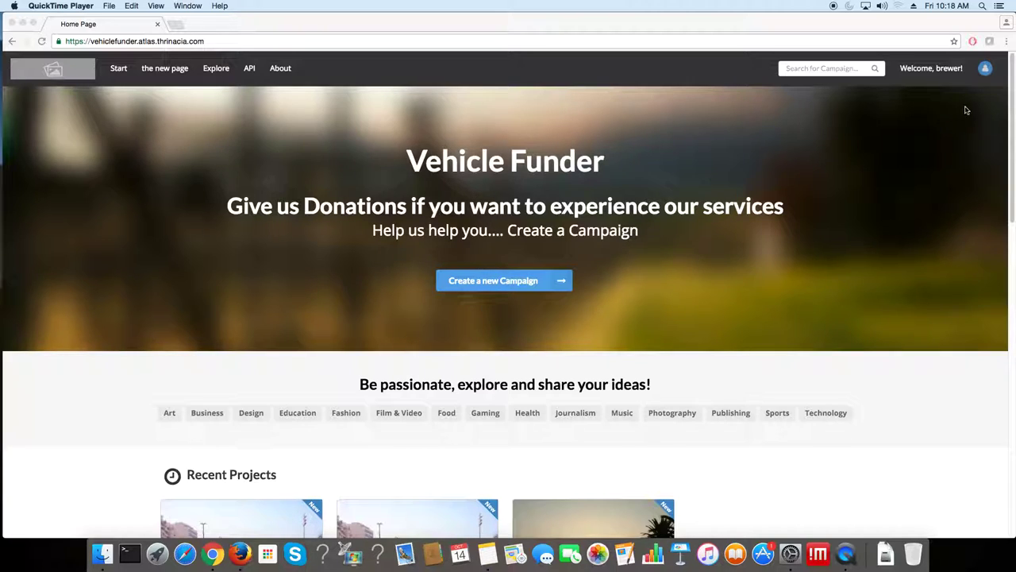
Bring the browser forward and open the account menu from the top-right avatar
click(986, 70)
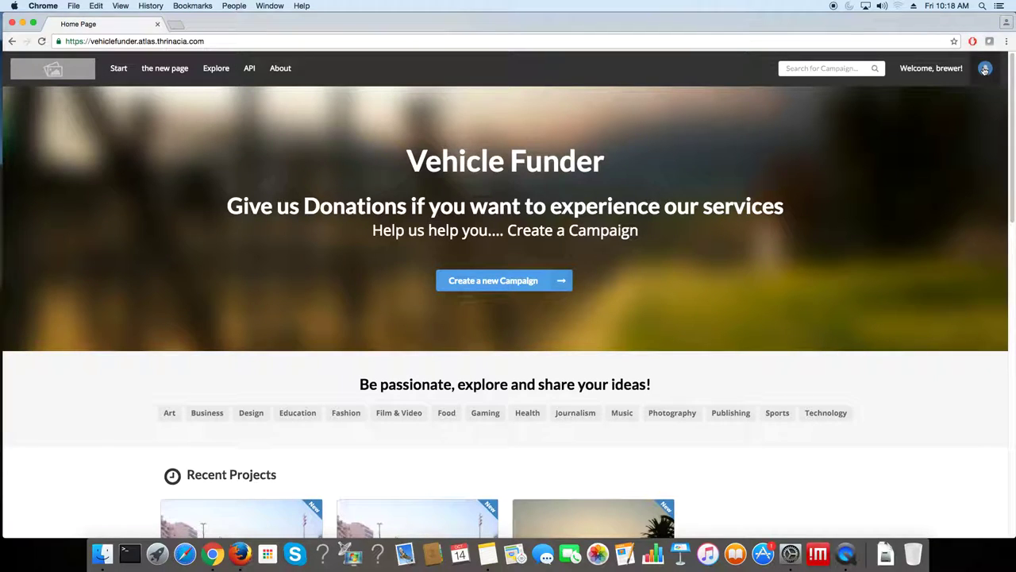
click(984, 69)
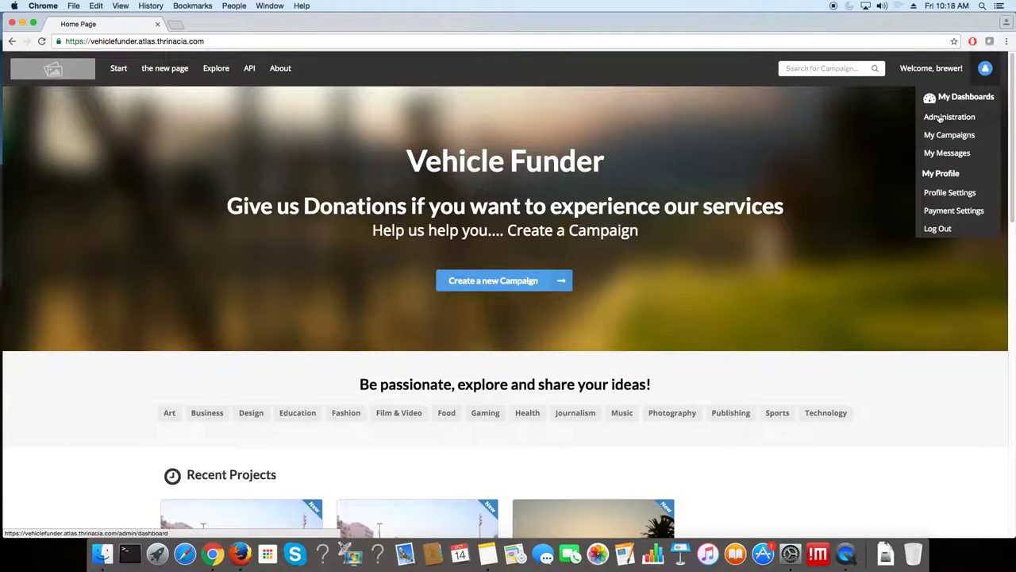
Choose Administration, then open the Portal Settings tab on Theme Settings
click(939, 117)
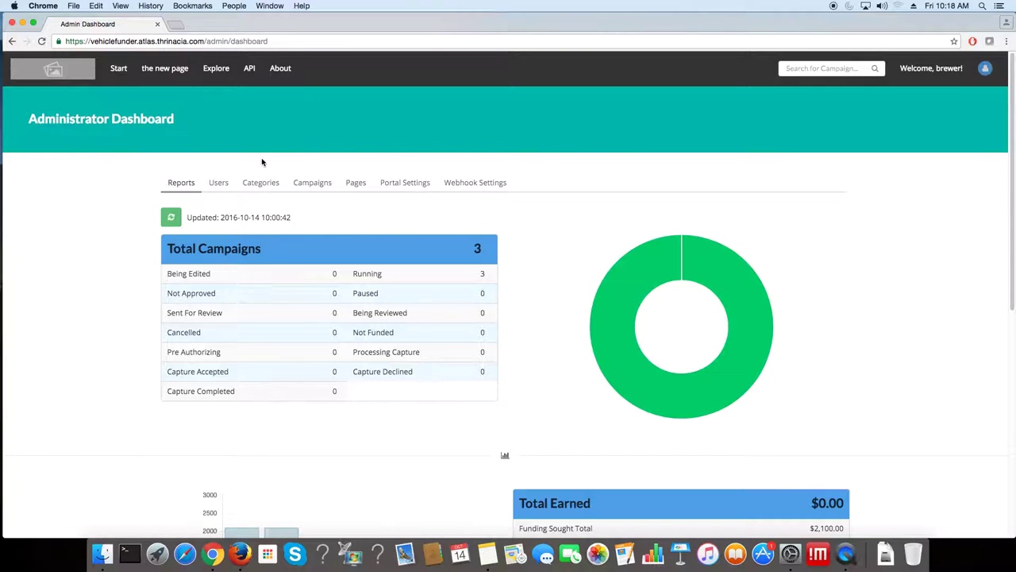
click(402, 185)
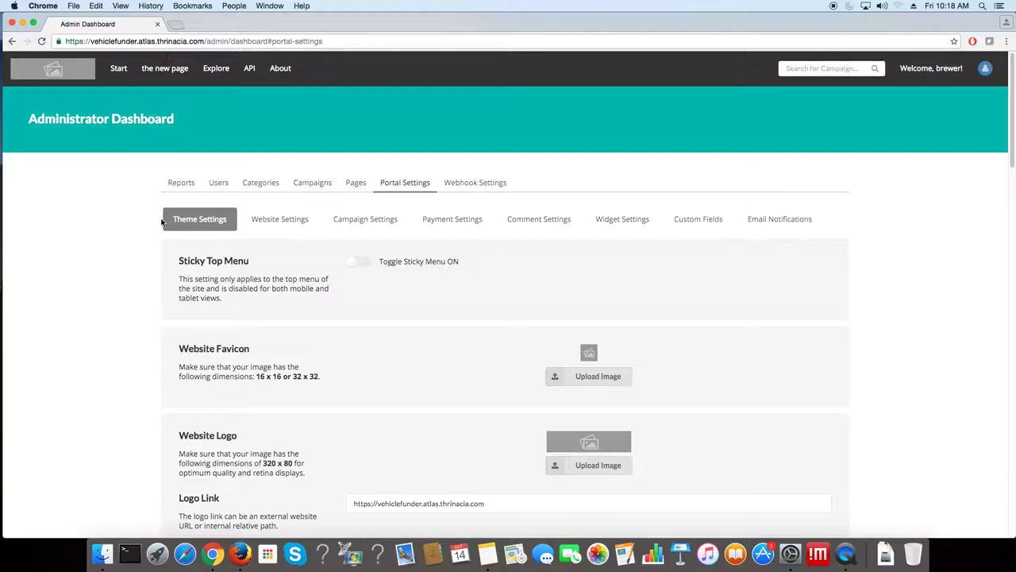
Review the Theme Settings: website name 'Vehicle Funder', Circle Notched loader, default banner text
scroll(144, 223, down, 1)
scroll(143, 223, down, 3)
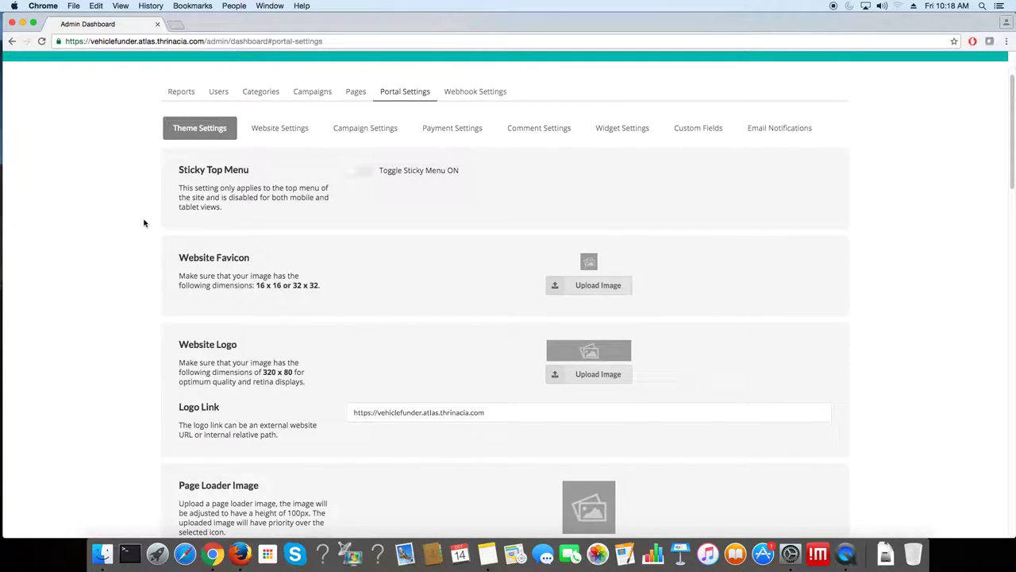
scroll(143, 223, down, 1)
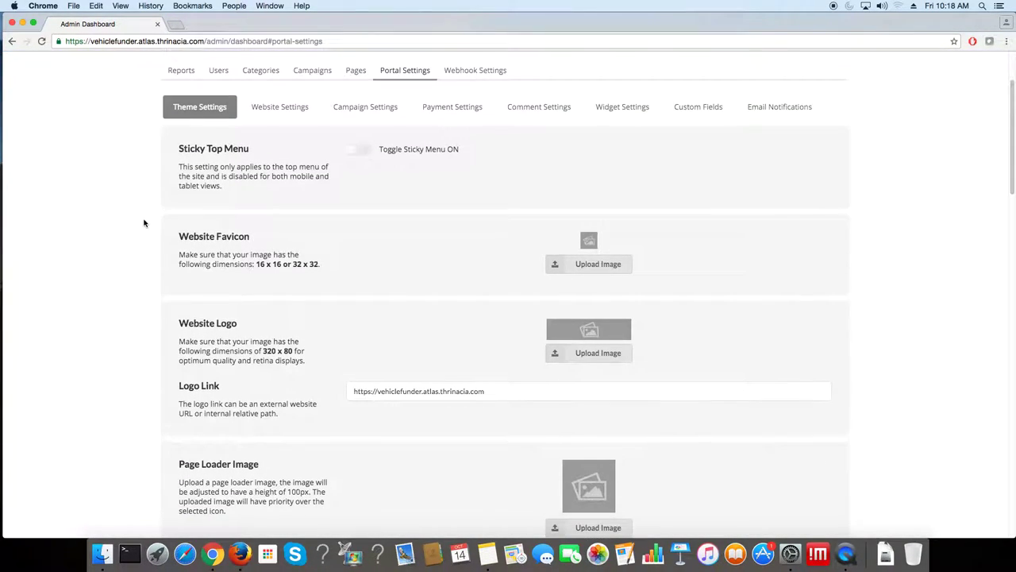
scroll(143, 223, down, 4)
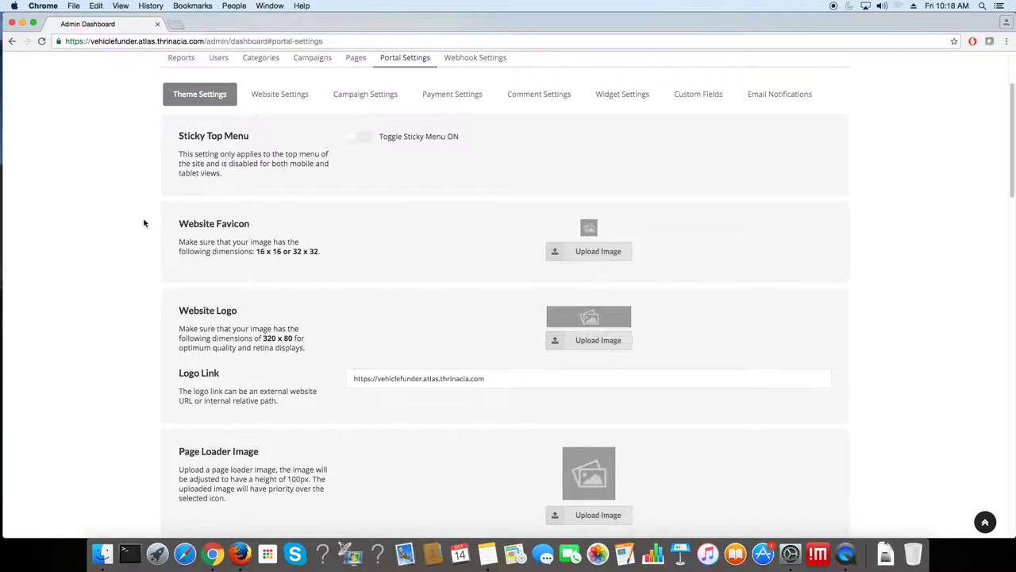
scroll(144, 223, down, 10)
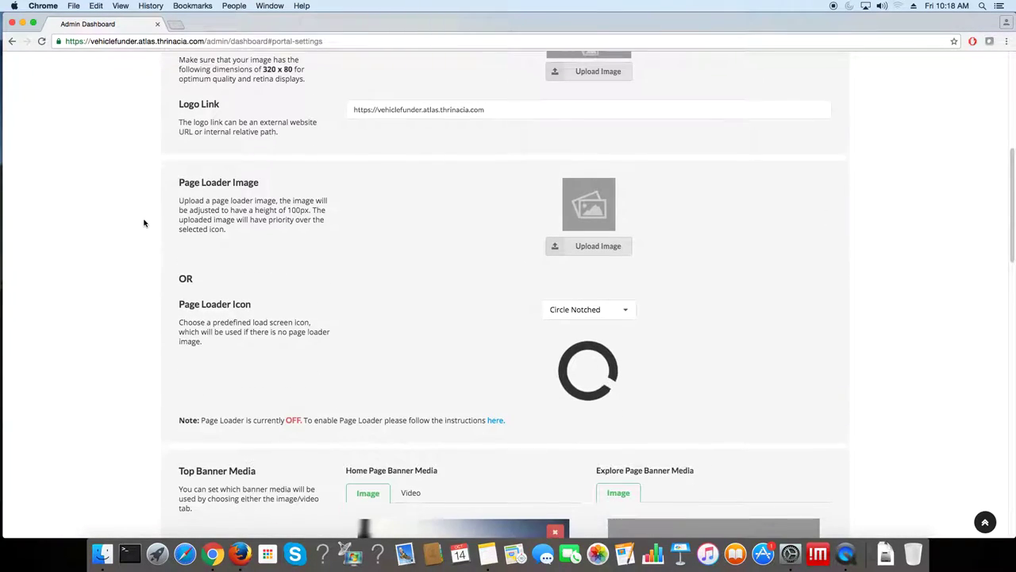
scroll(144, 223, down, 5)
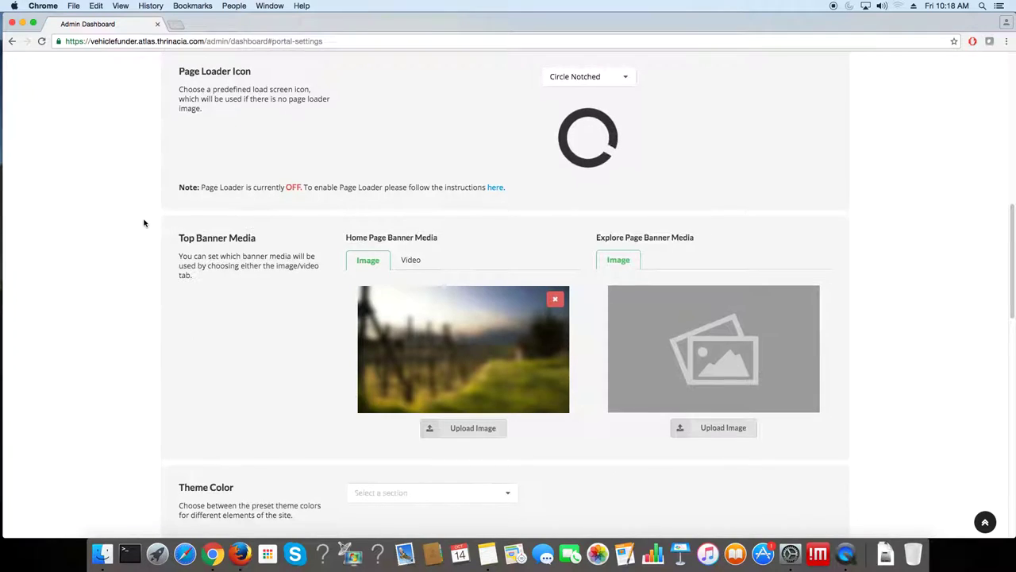
scroll(72, 227, down, 20)
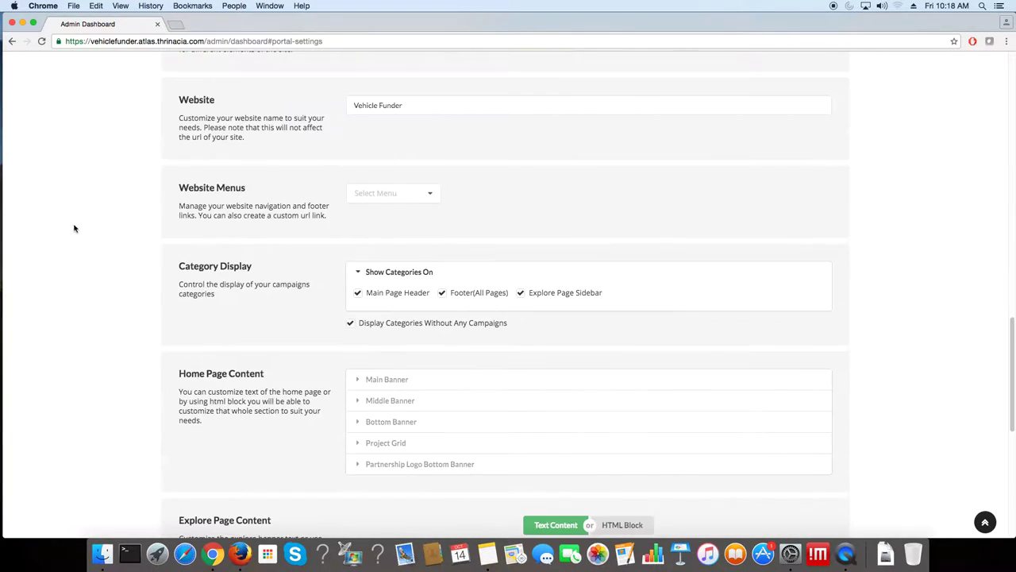
scroll(86, 228, down, 9)
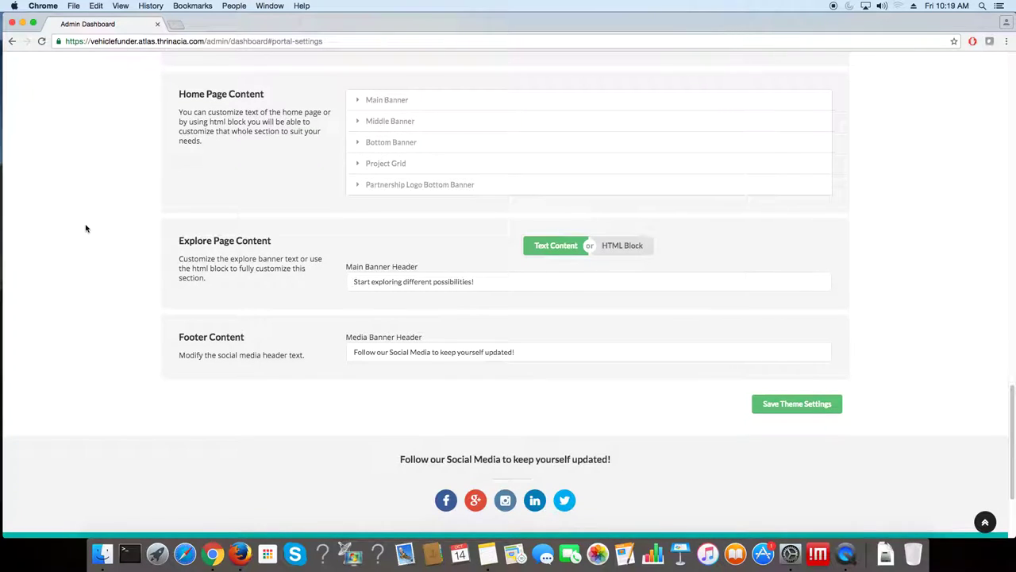
scroll(88, 229, up, 20)
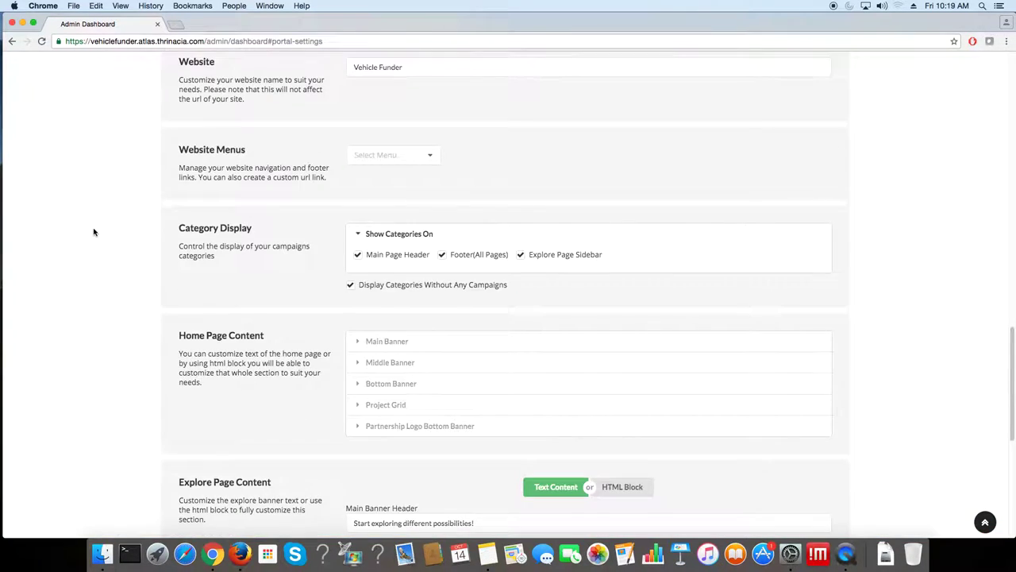
scroll(94, 232, up, 20)
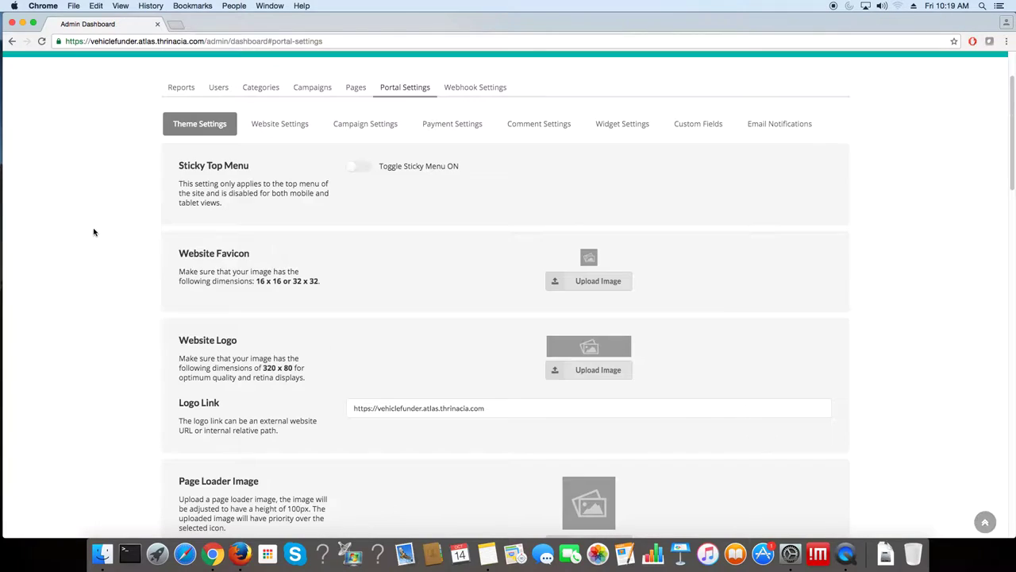
click(287, 125)
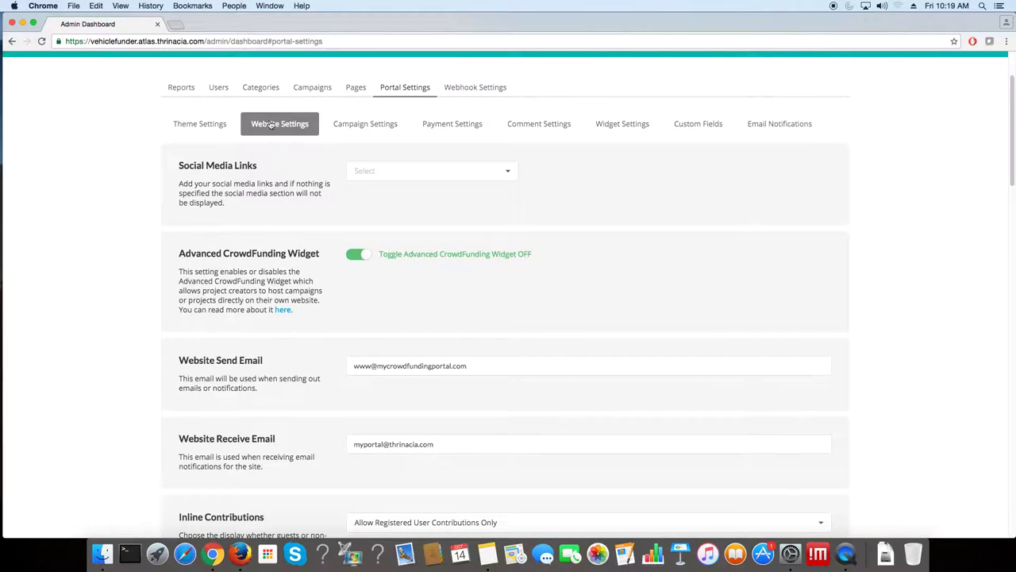
scroll(135, 221, down, 3)
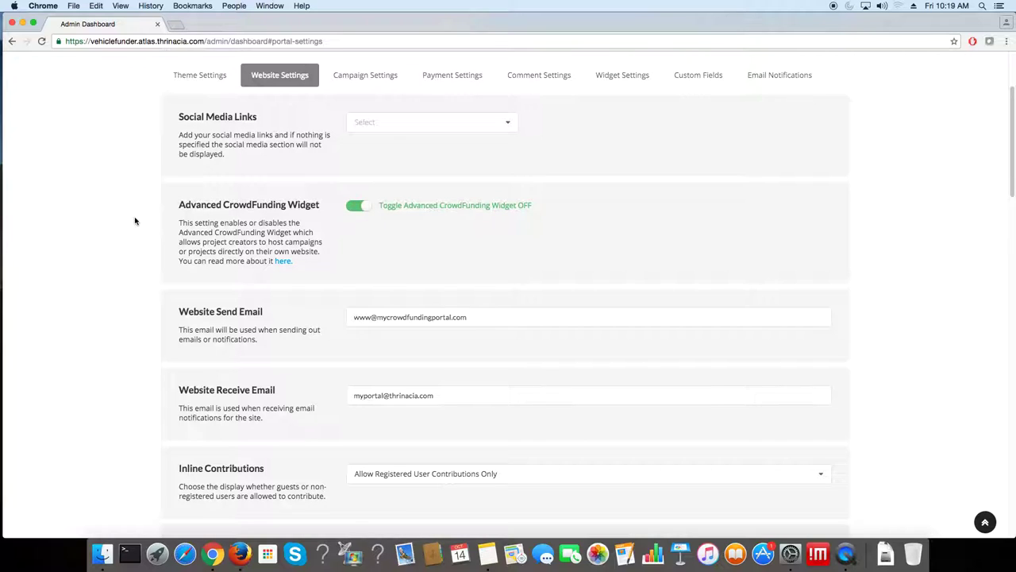
scroll(135, 221, down, 2)
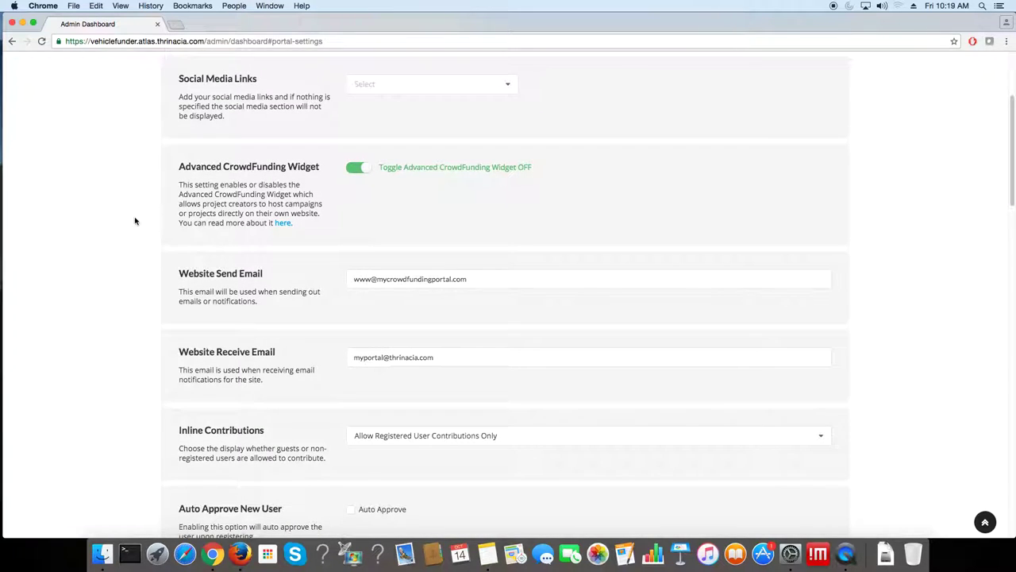
scroll(135, 221, down, 2)
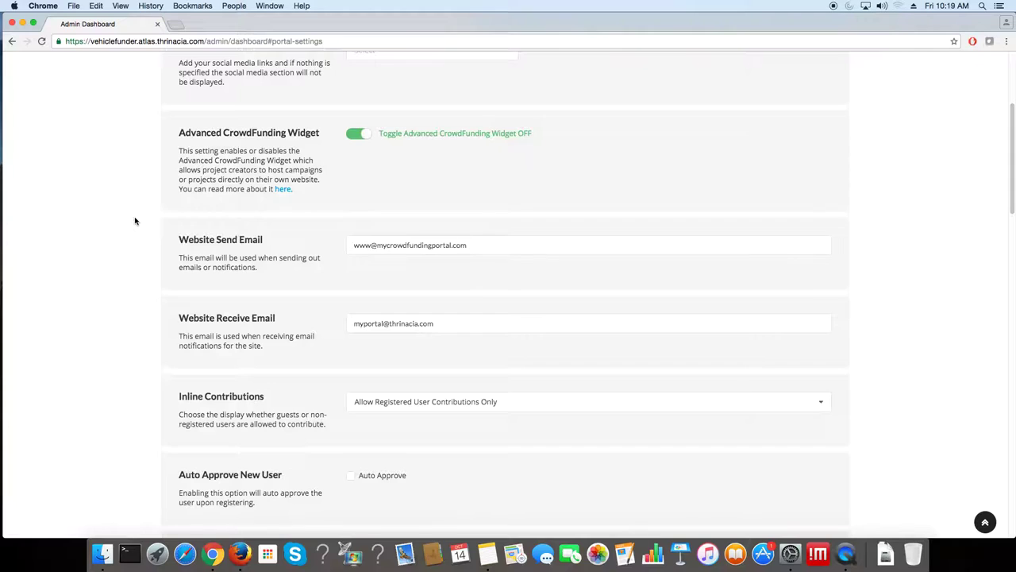
scroll(135, 221, down, 3)
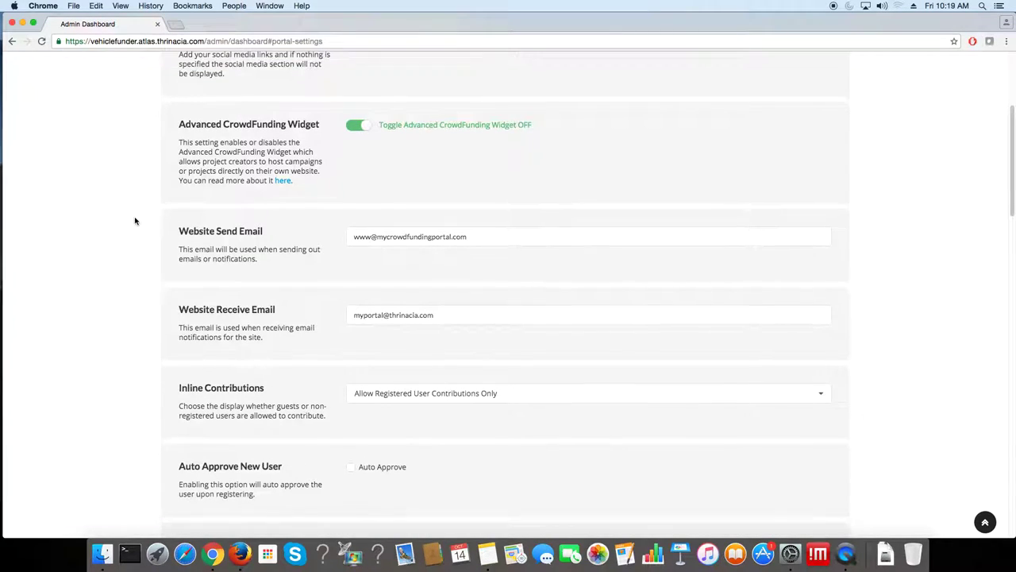
scroll(135, 221, down, 8)
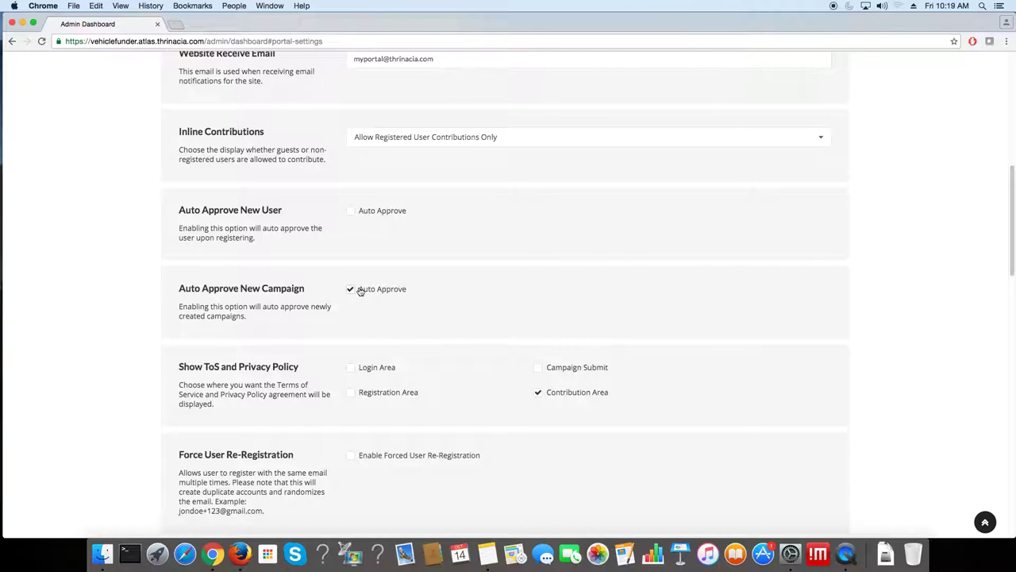
click(986, 522)
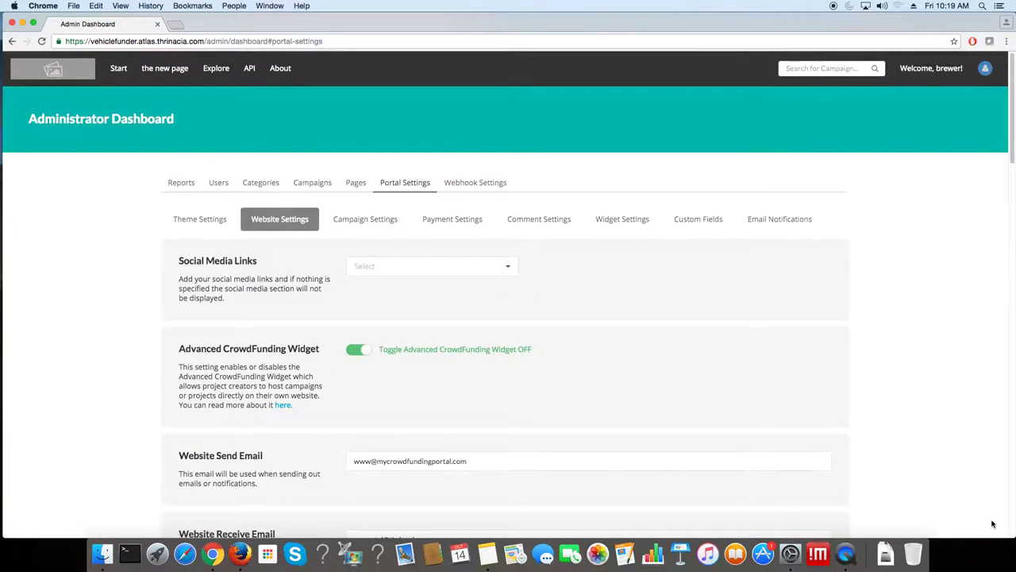
click(380, 228)
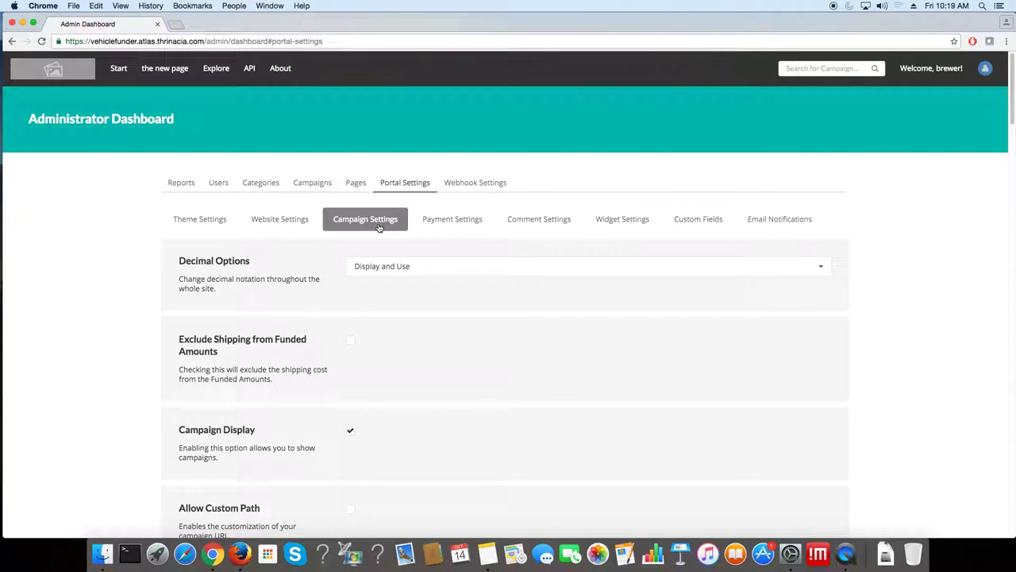
scroll(361, 242, down, 1)
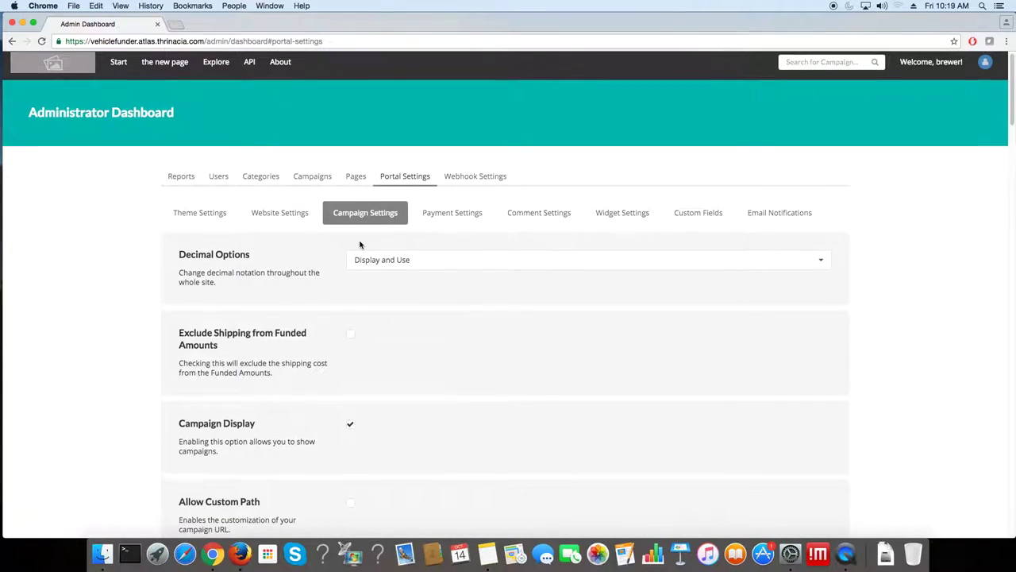
scroll(360, 245, down, 1)
scroll(360, 245, down, 1)
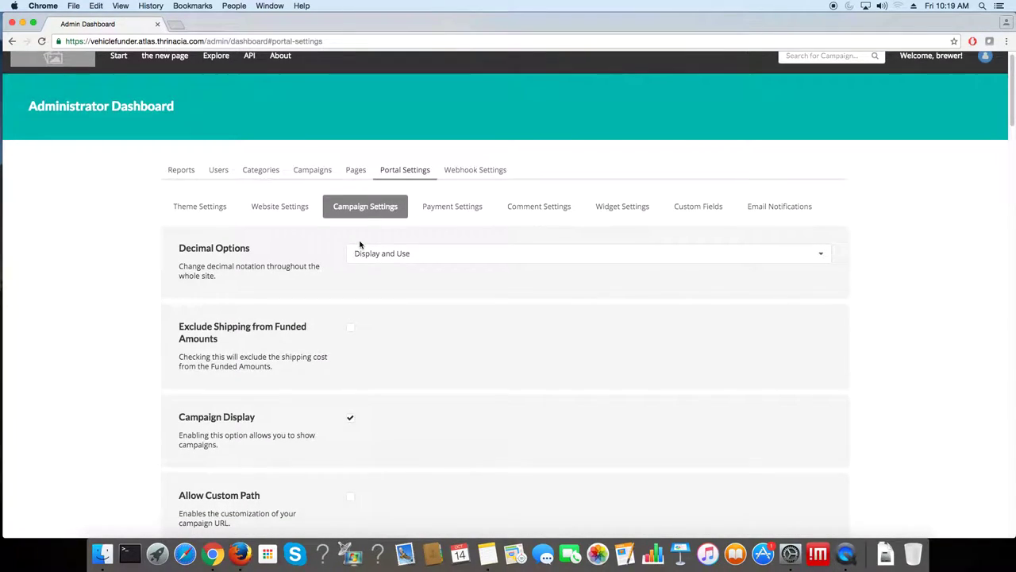
scroll(360, 245, down, 5)
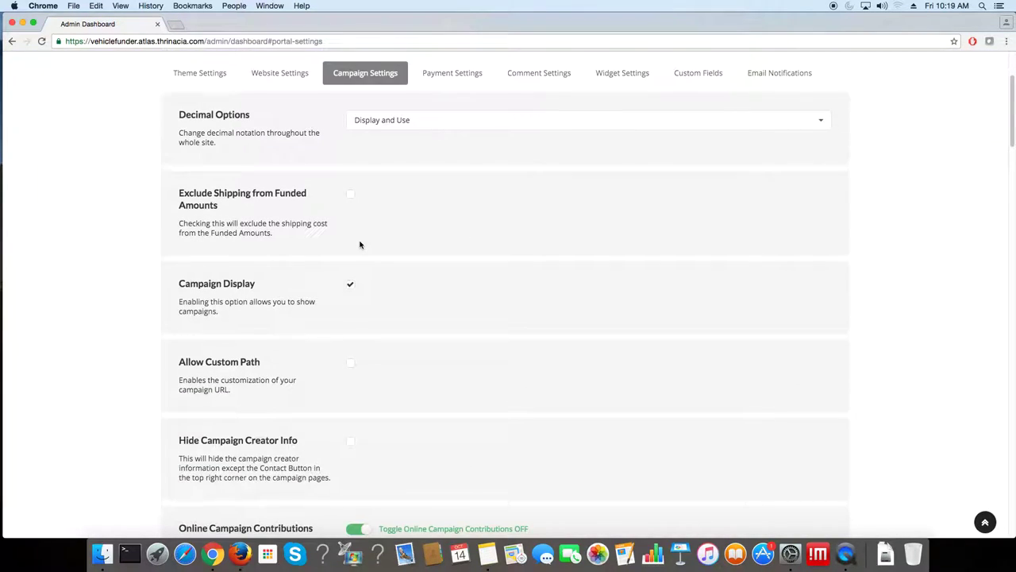
scroll(359, 244, down, 3)
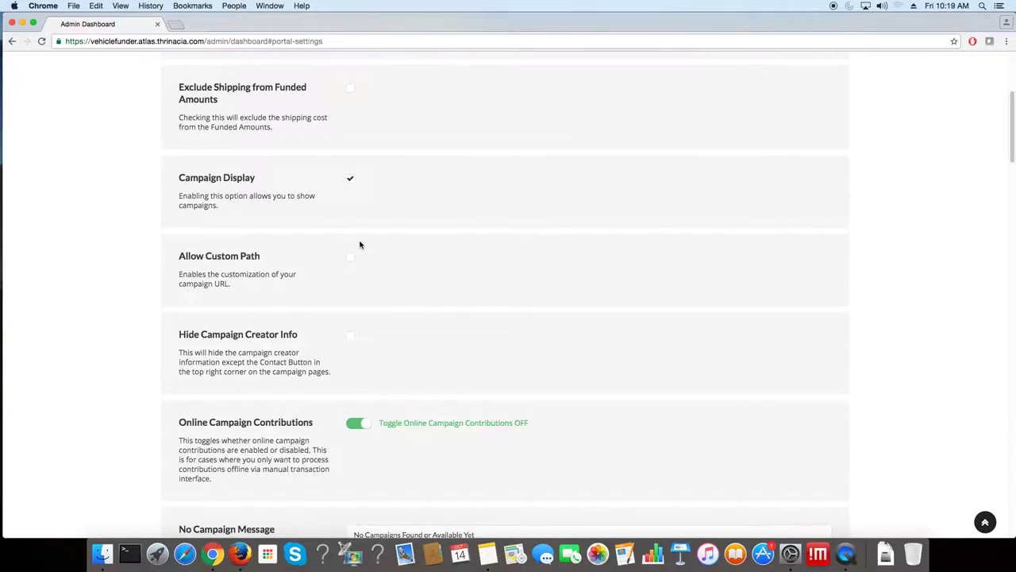
scroll(359, 245, down, 5)
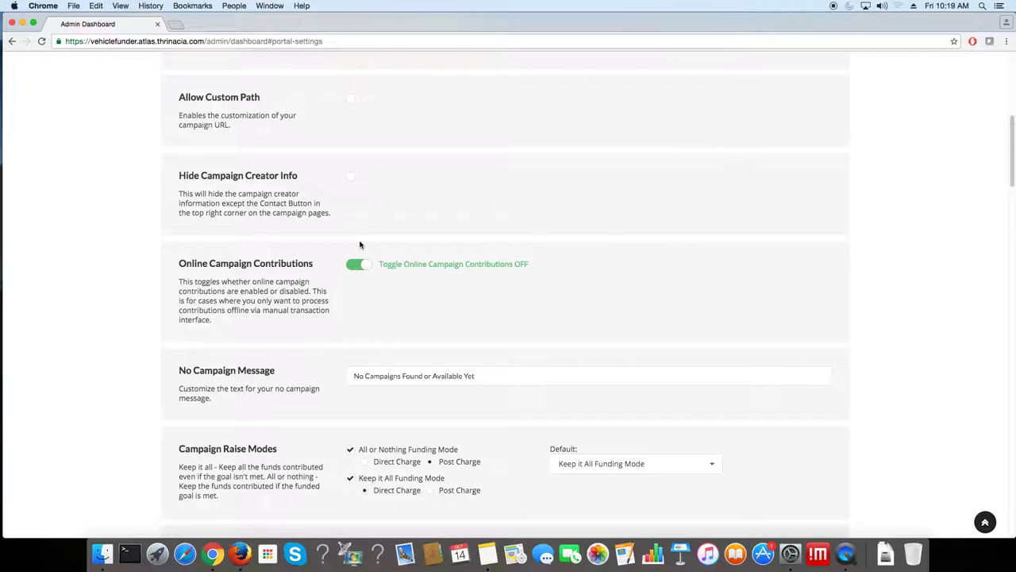
scroll(360, 245, down, 1)
scroll(360, 245, down, 4)
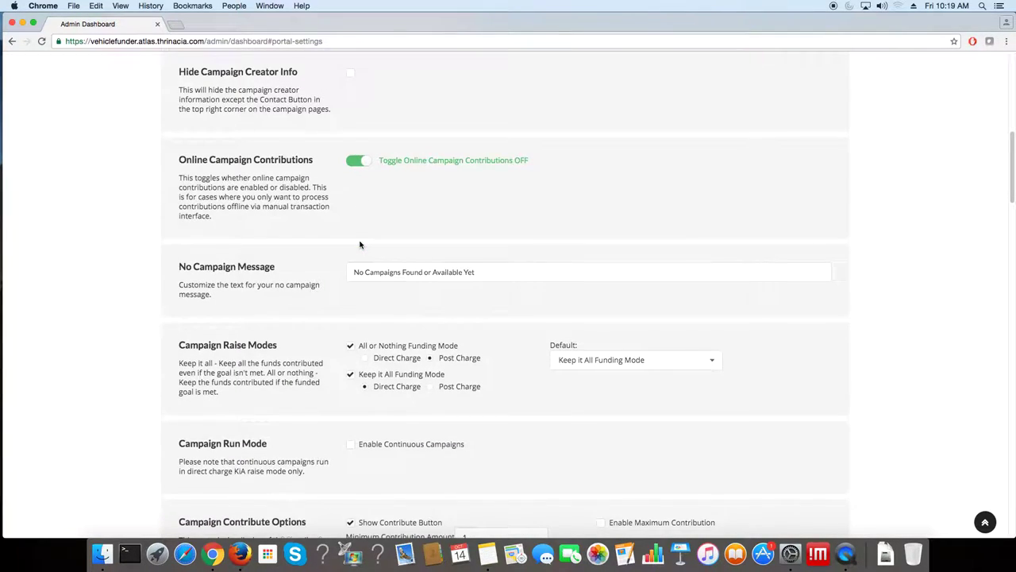
scroll(360, 245, down, 3)
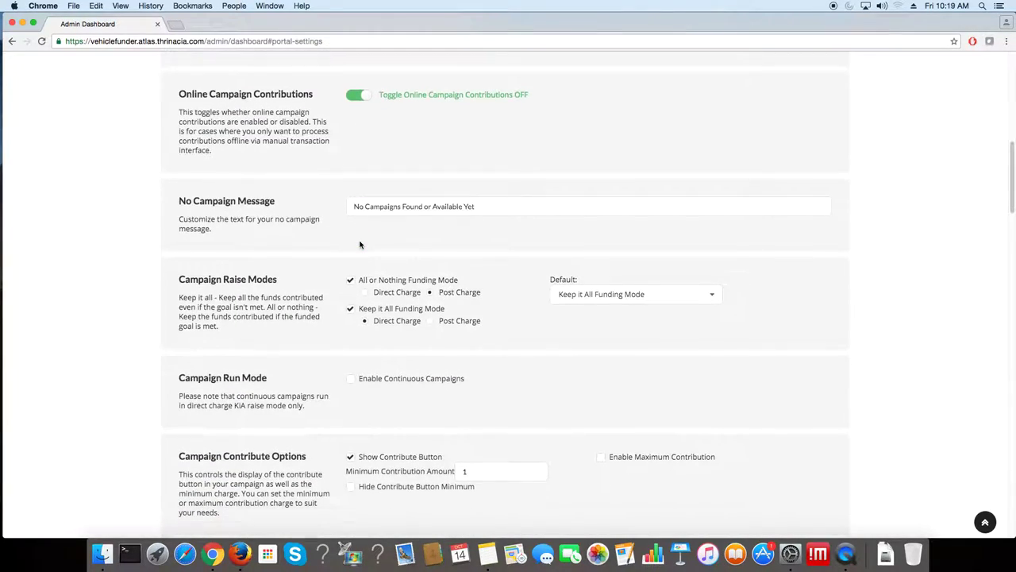
scroll(359, 244, down, 5)
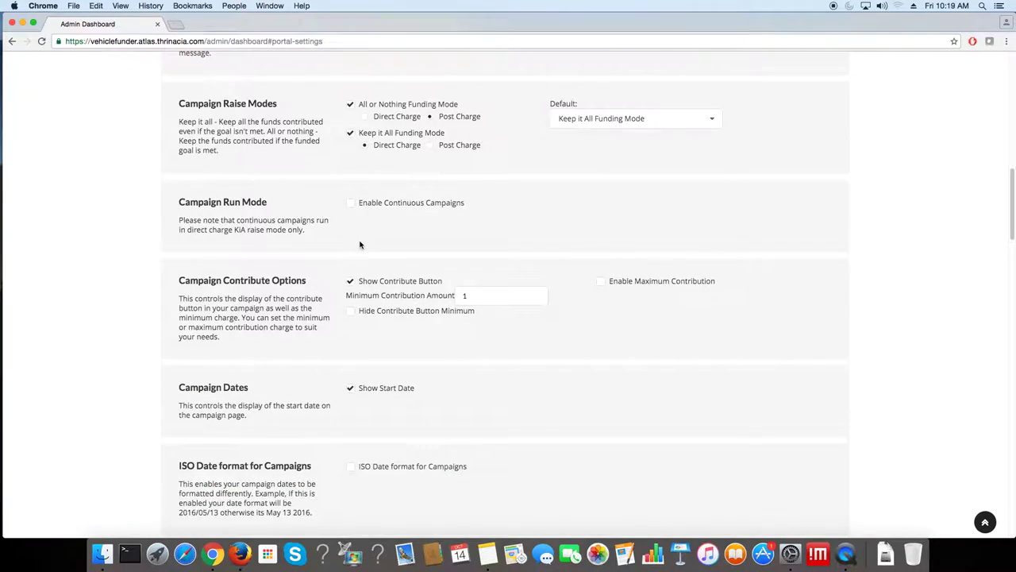
scroll(360, 244, down, 1)
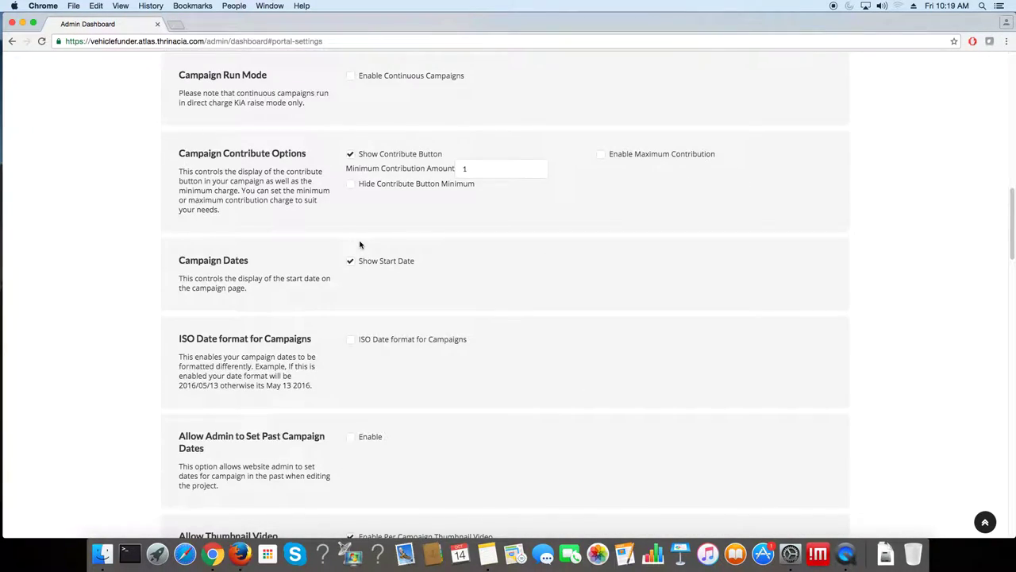
scroll(359, 244, down, 5)
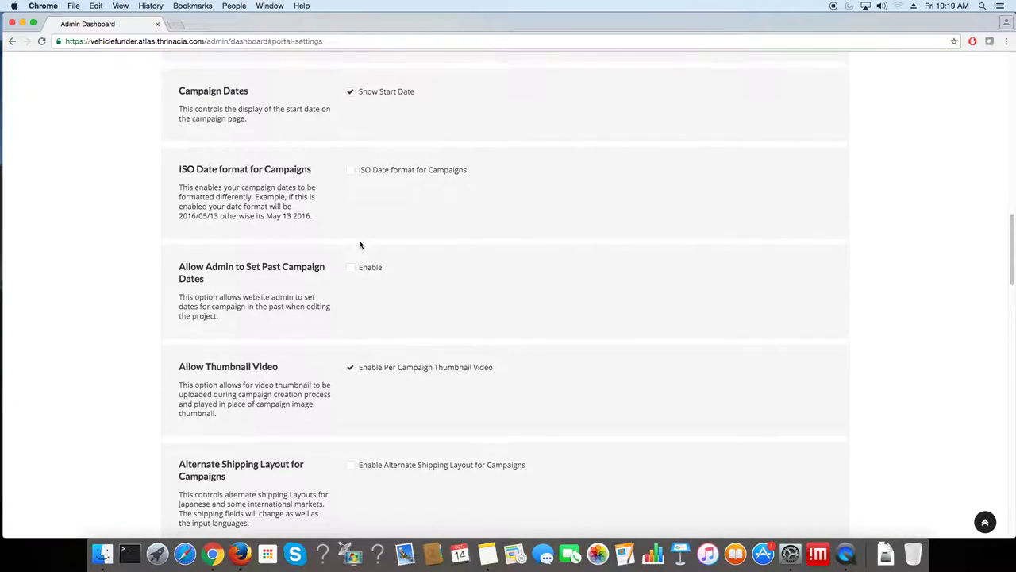
scroll(360, 244, down, 2)
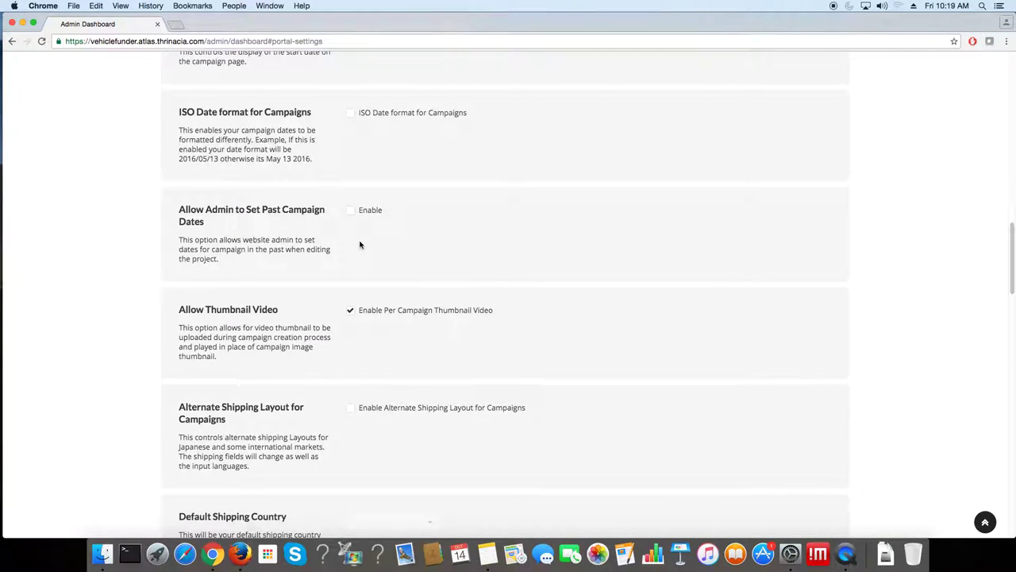
scroll(360, 244, down, 14)
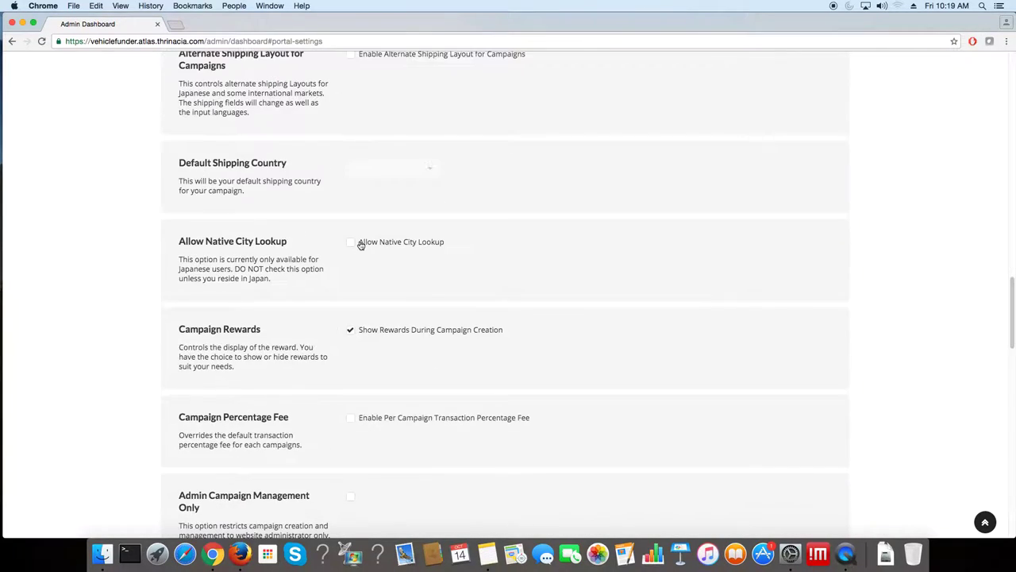
scroll(360, 245, down, 6)
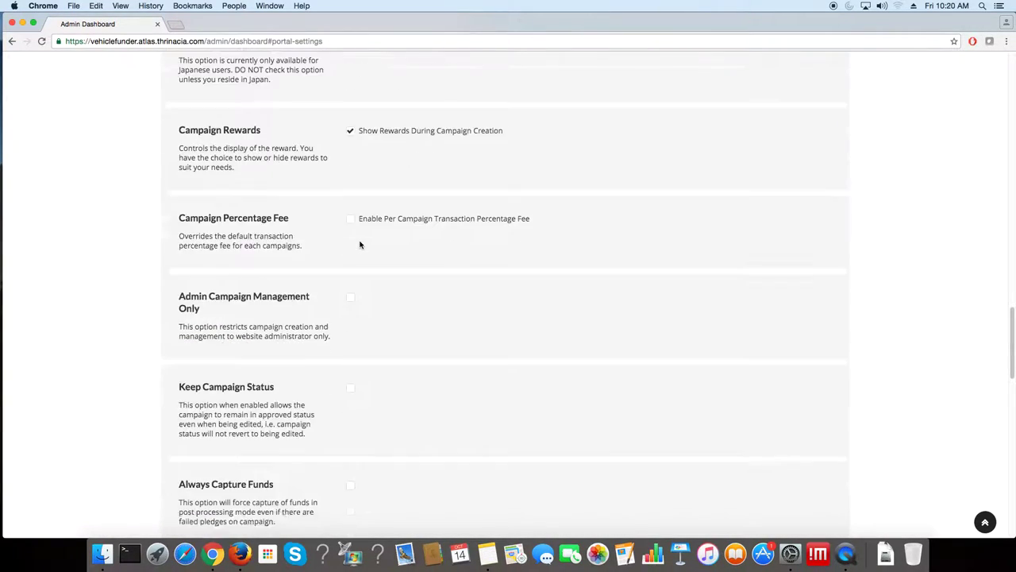
click(984, 522)
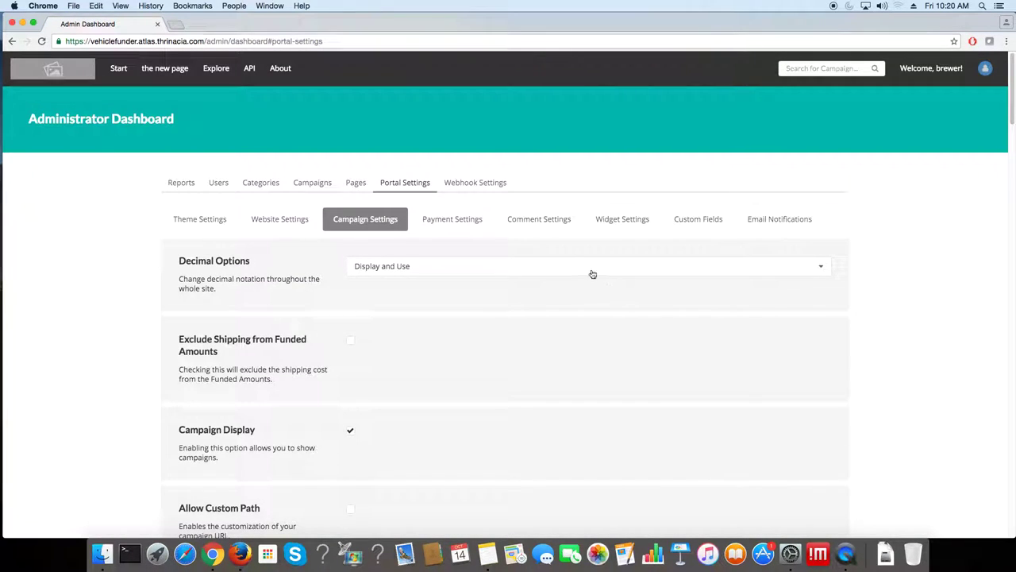
Review Payment Settings: processing on, Stripe gateway, 5-day interval, 10% transaction fee
click(454, 222)
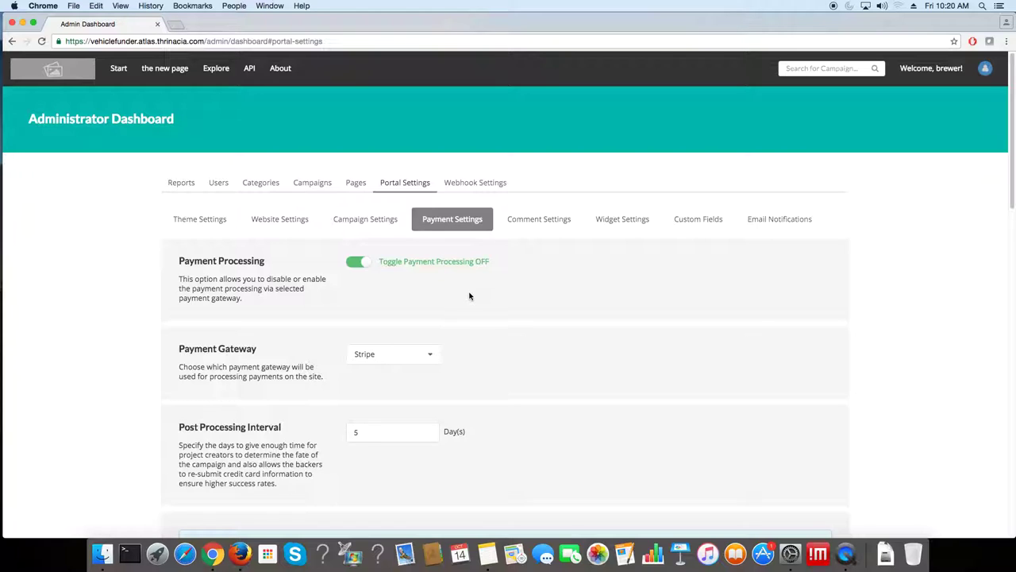
scroll(475, 302, down, 1)
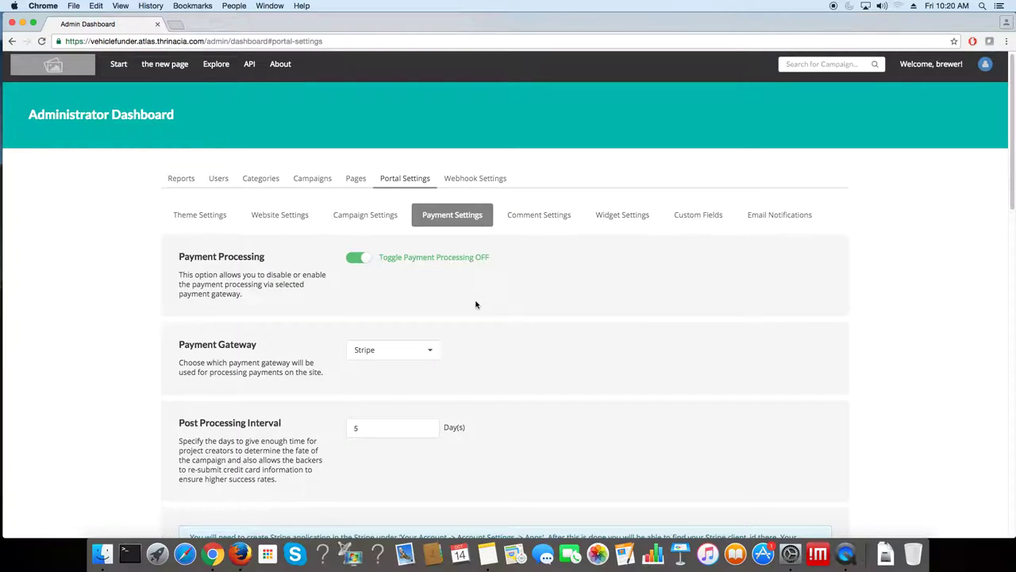
scroll(476, 304, down, 1)
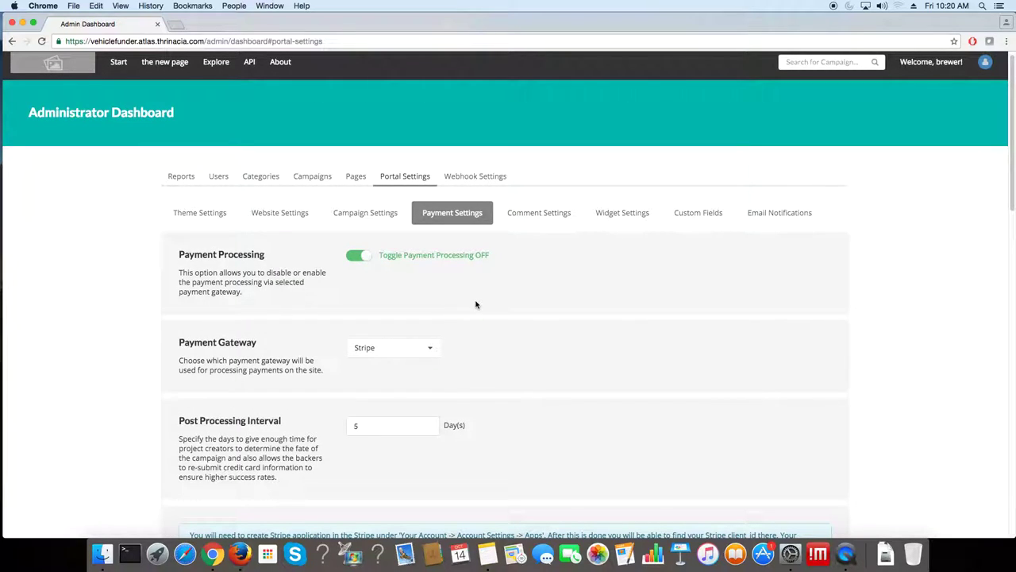
scroll(476, 304, down, 5)
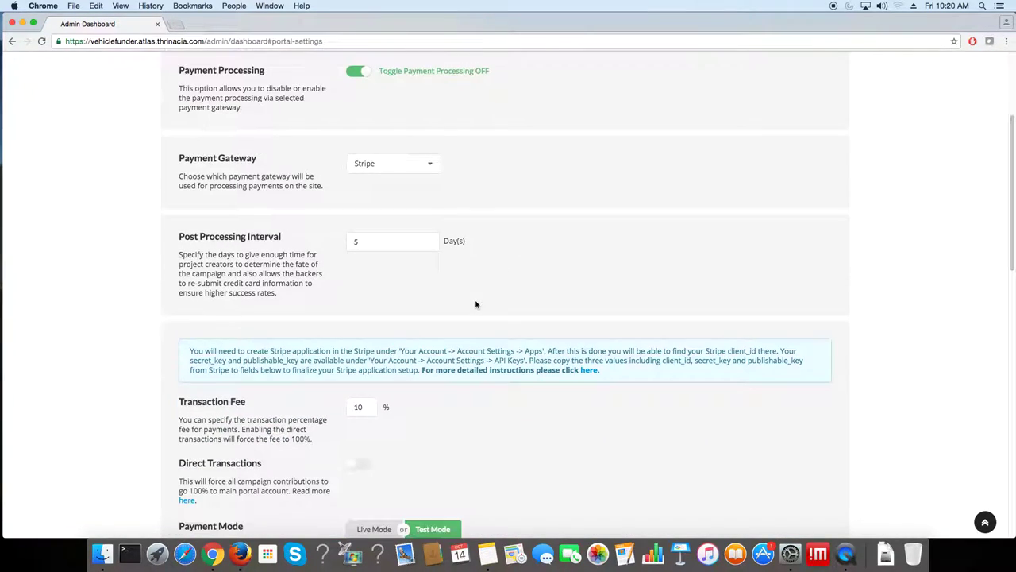
scroll(475, 301, down, 2)
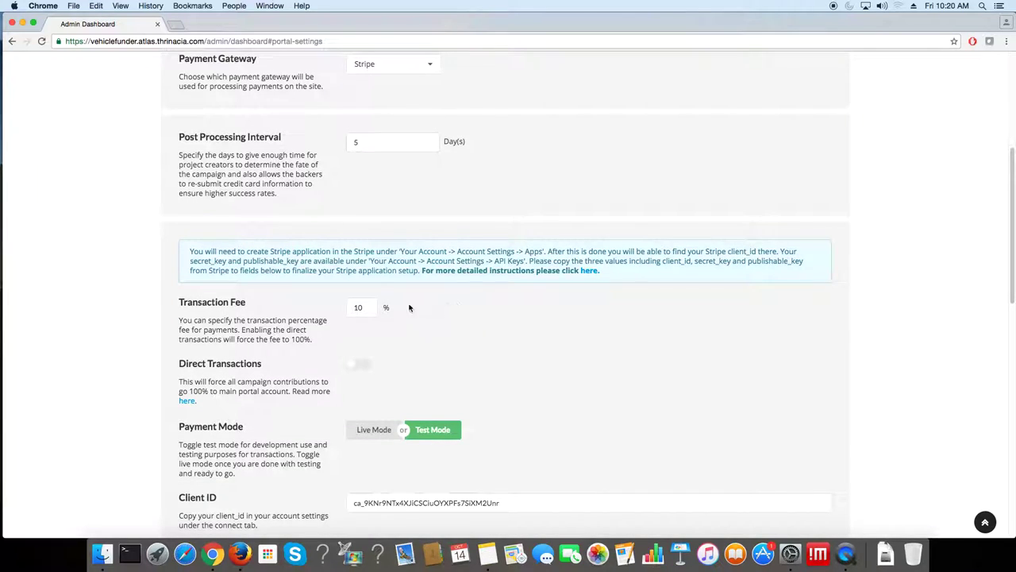
click(370, 305)
click(984, 522)
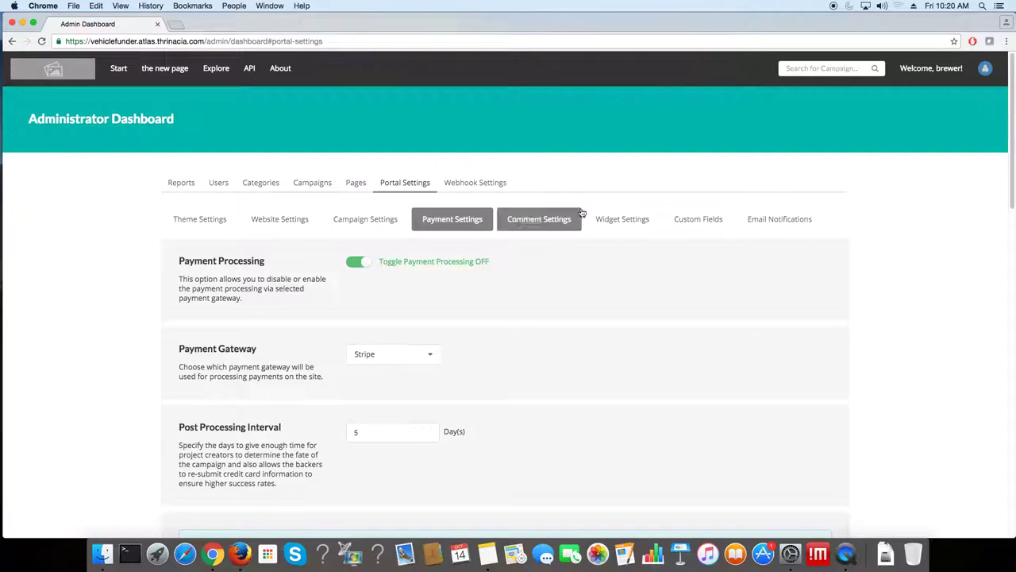
Review Comment Settings: built-in system, user pictures on, colours 4275FF and FFFF82
click(551, 219)
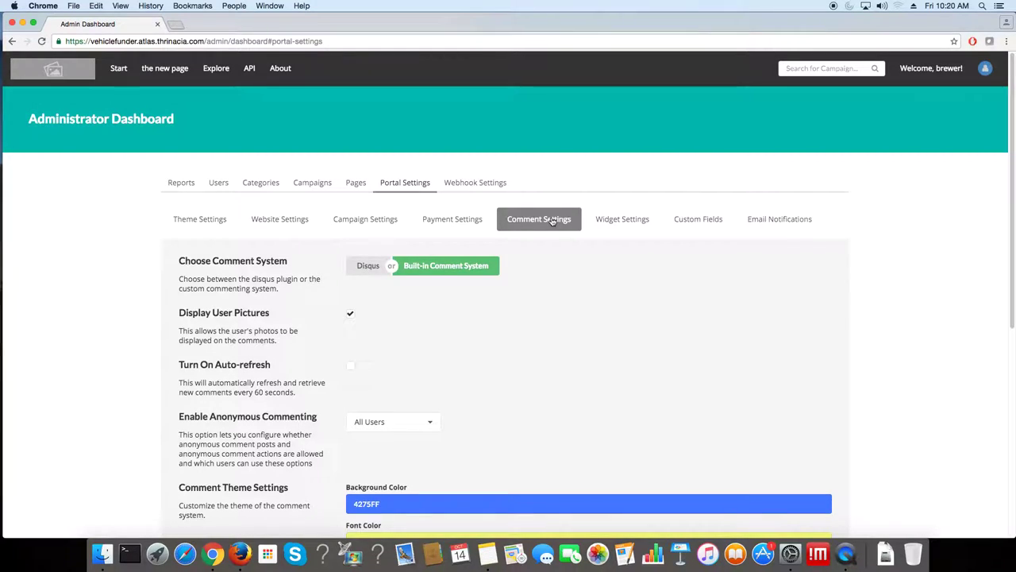
scroll(604, 278, down, 2)
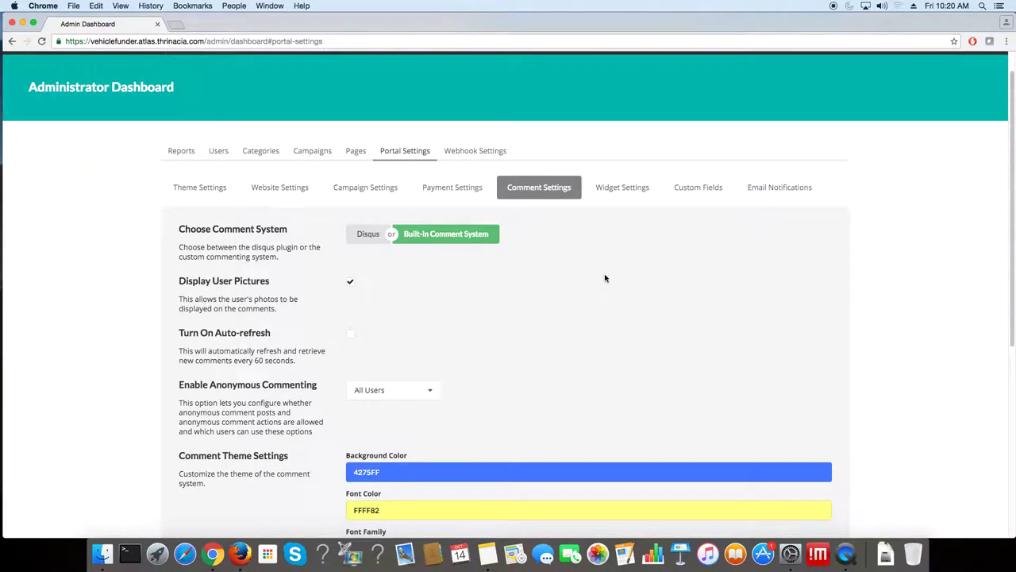
scroll(604, 277, down, 5)
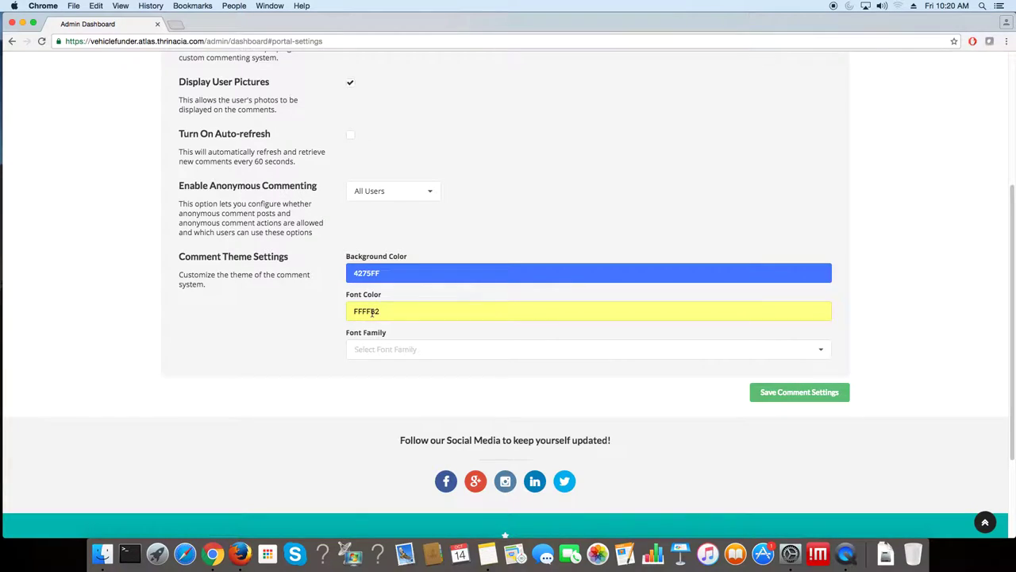
scroll(555, 263, up, 6)
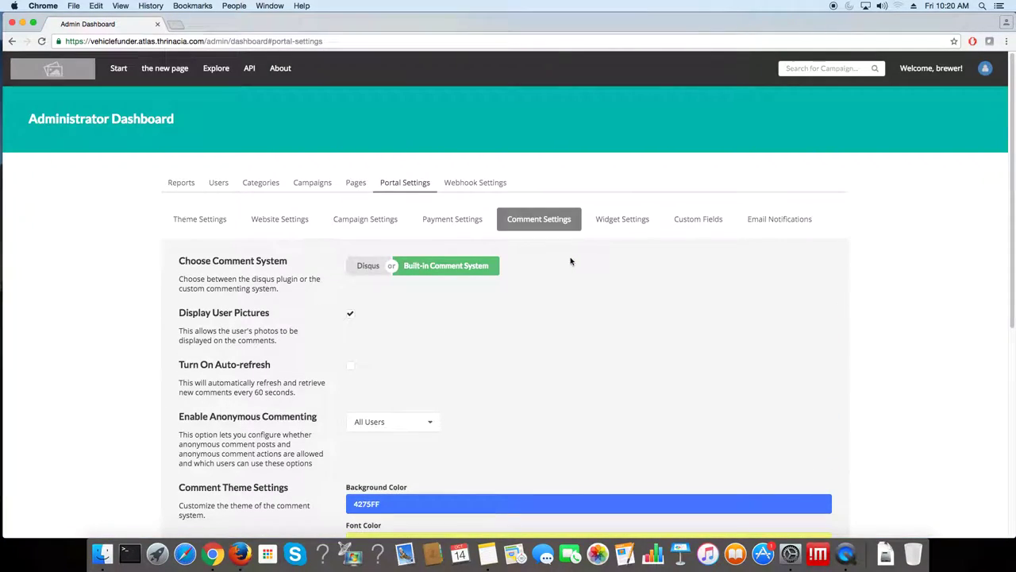
click(607, 226)
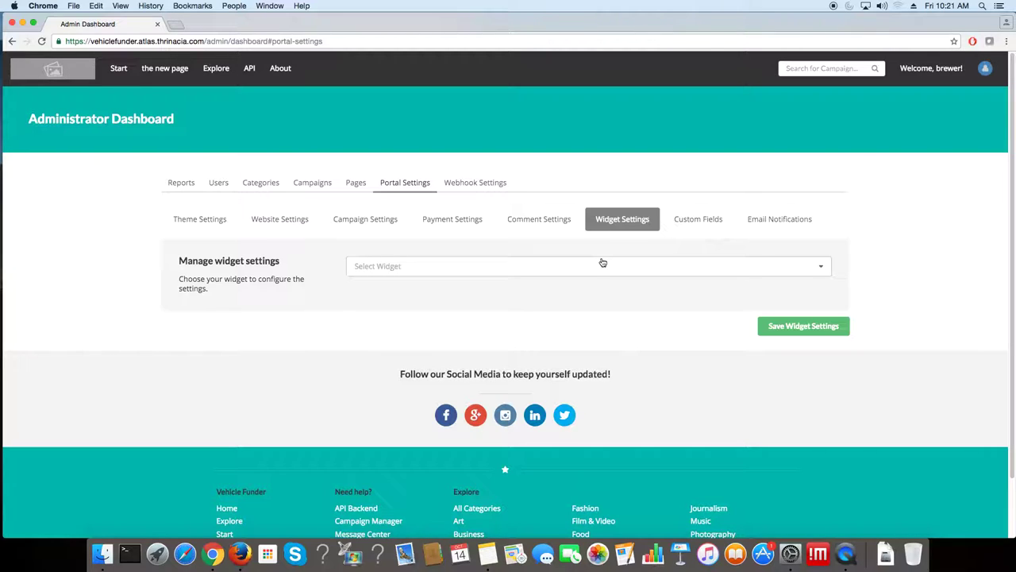
click(602, 262)
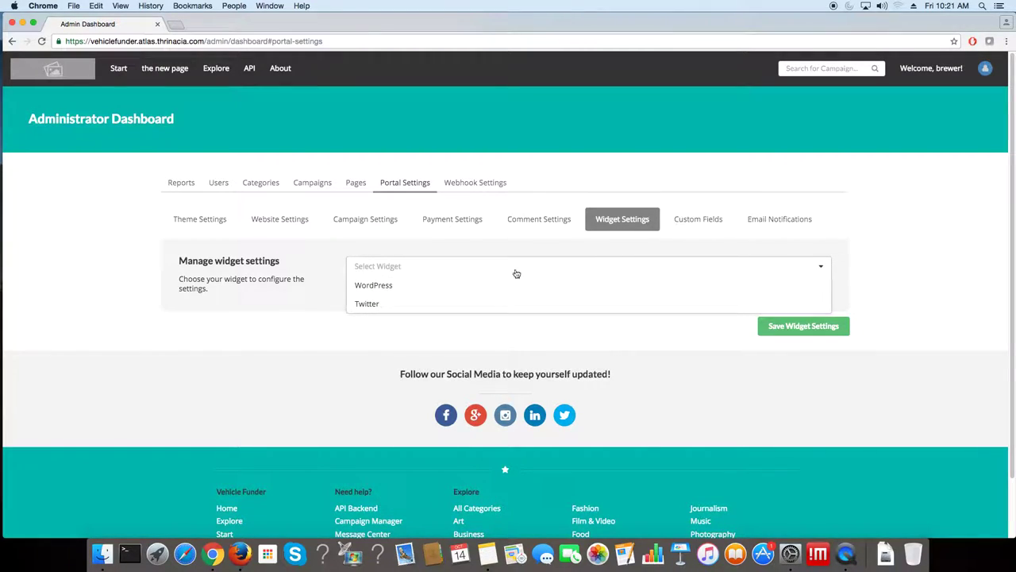
click(322, 296)
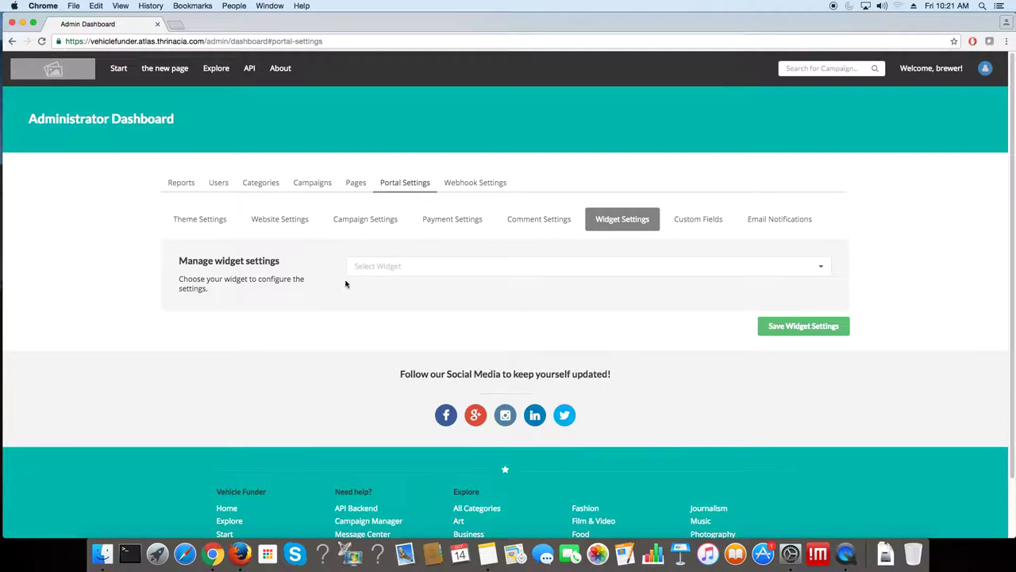
Open Custom Fields and check the profile section list, leaving Business Profile Section selected
click(687, 227)
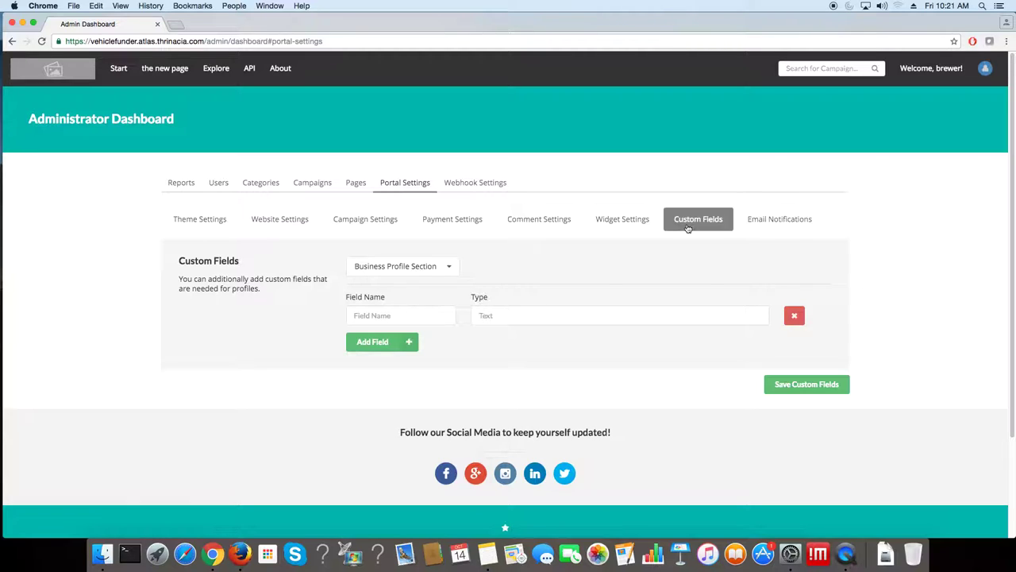
click(445, 269)
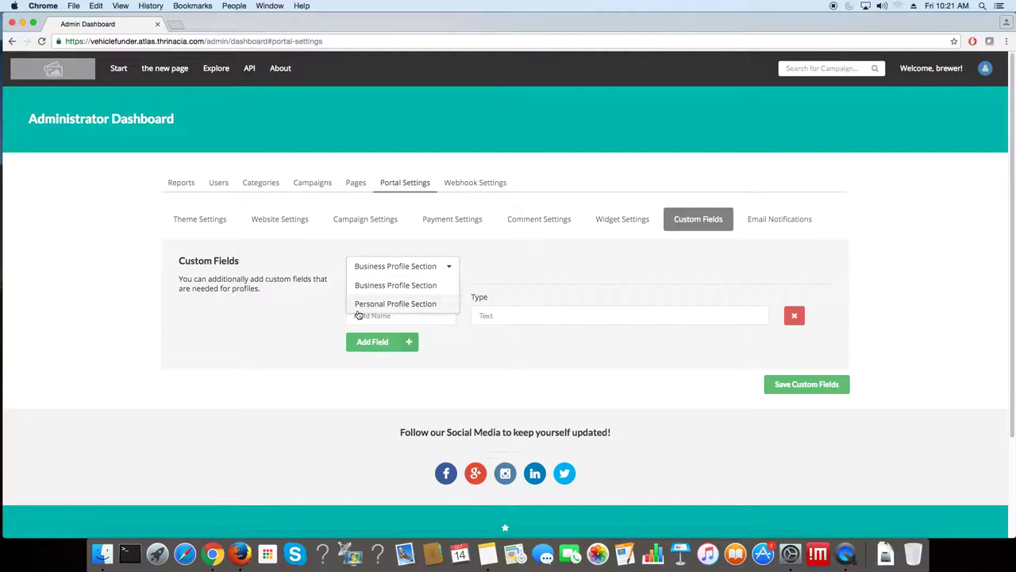
click(525, 269)
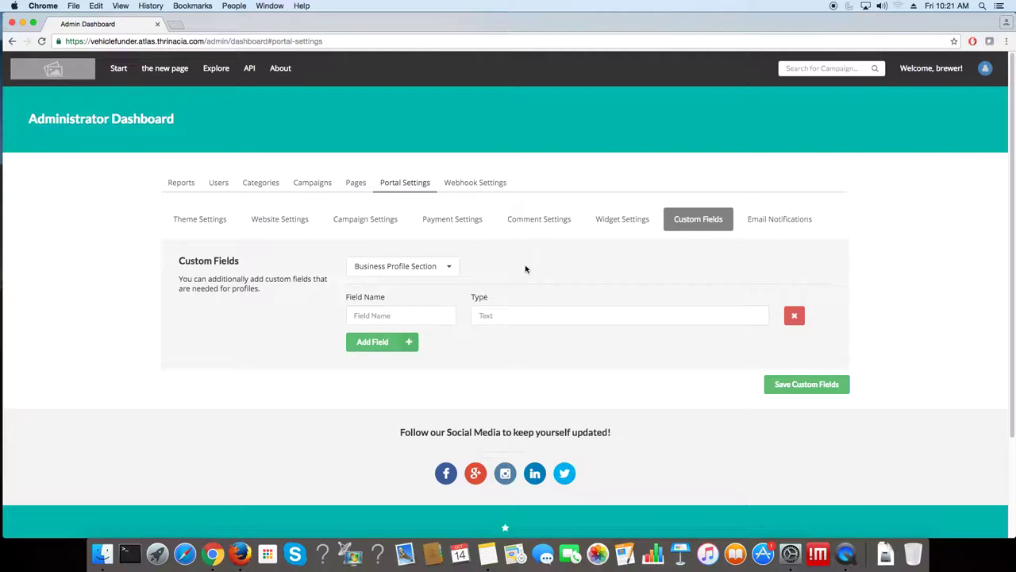
Open Email Notifications and toggle the Campaign Approved - Manager Notification off and back on
click(767, 228)
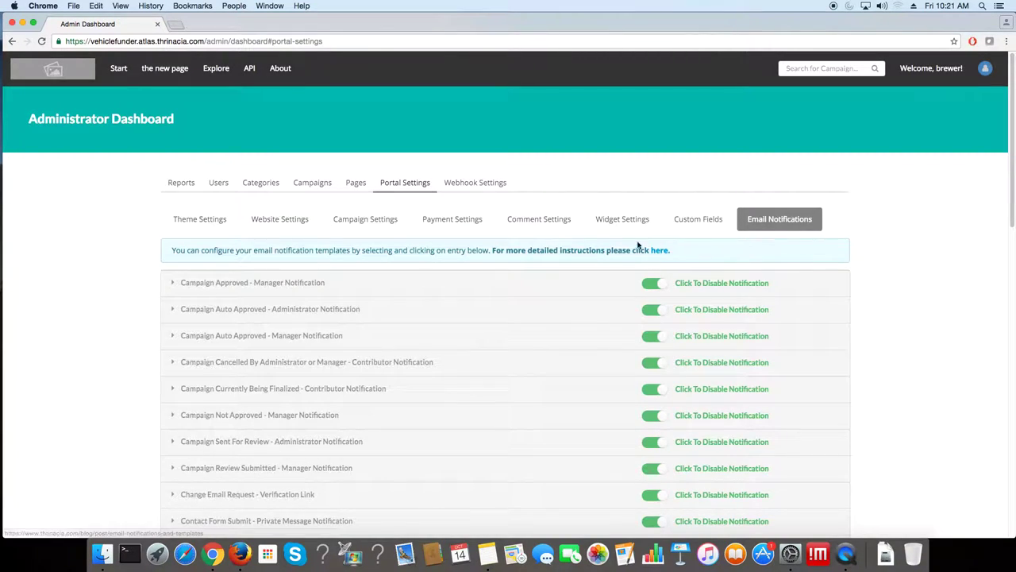
scroll(569, 239, down, 2)
scroll(570, 239, down, 1)
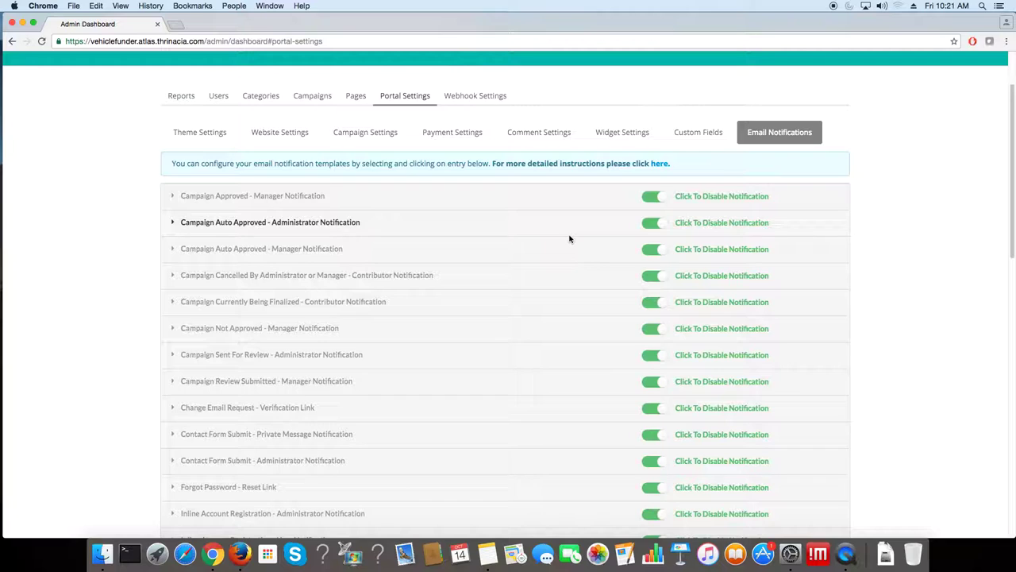
click(653, 200)
click(653, 199)
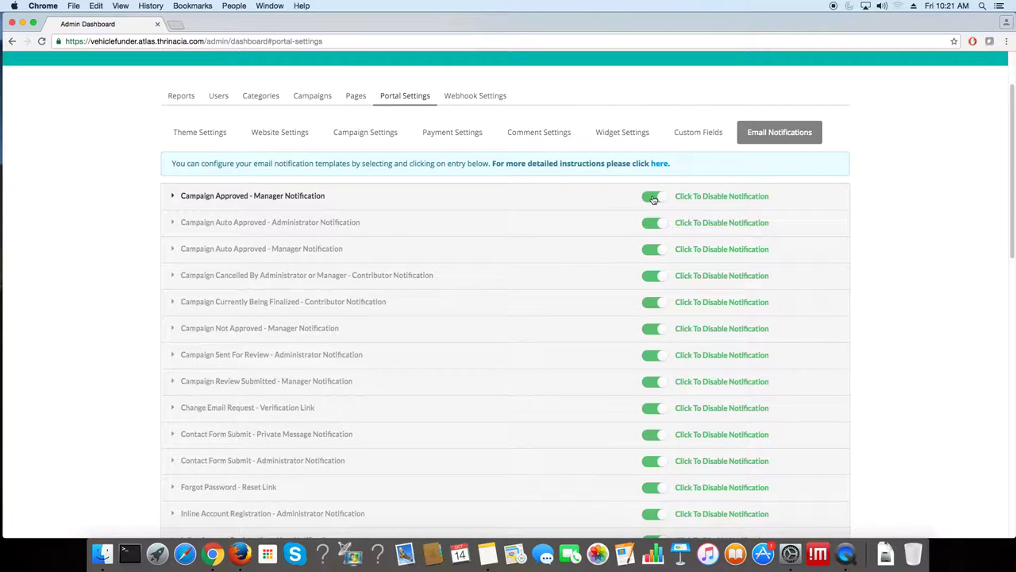
Expand the Campaign Approved - Manager template and select the 'First Name of the Campaign Manager' token
click(254, 199)
scroll(254, 198, down, 1)
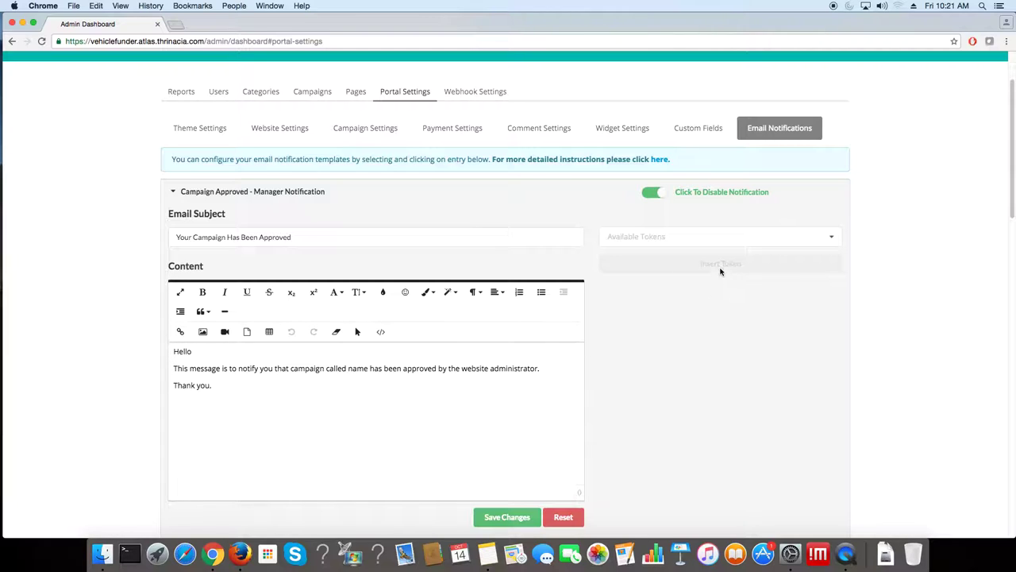
click(724, 236)
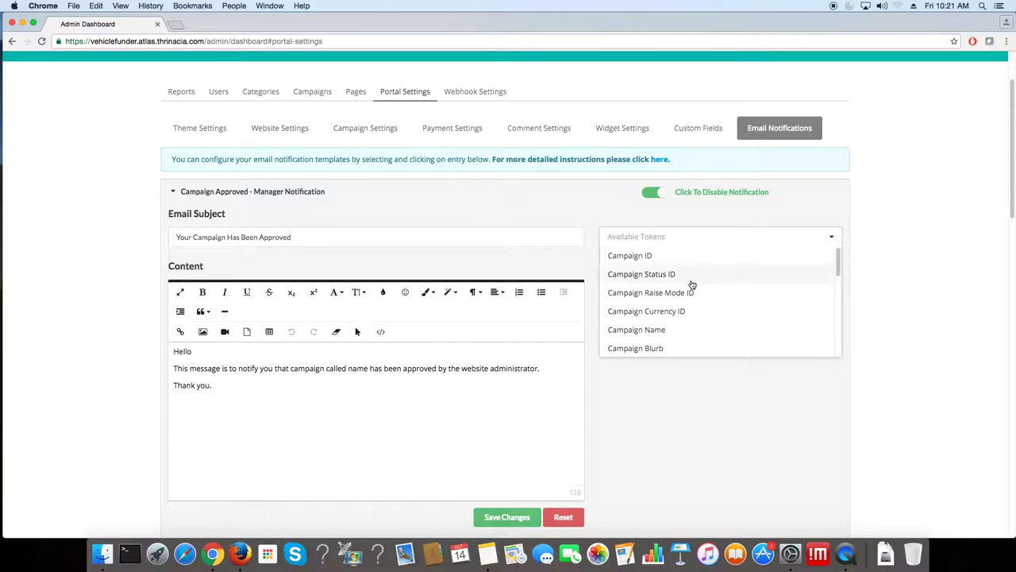
scroll(692, 283, down, 5)
scroll(691, 283, down, 5)
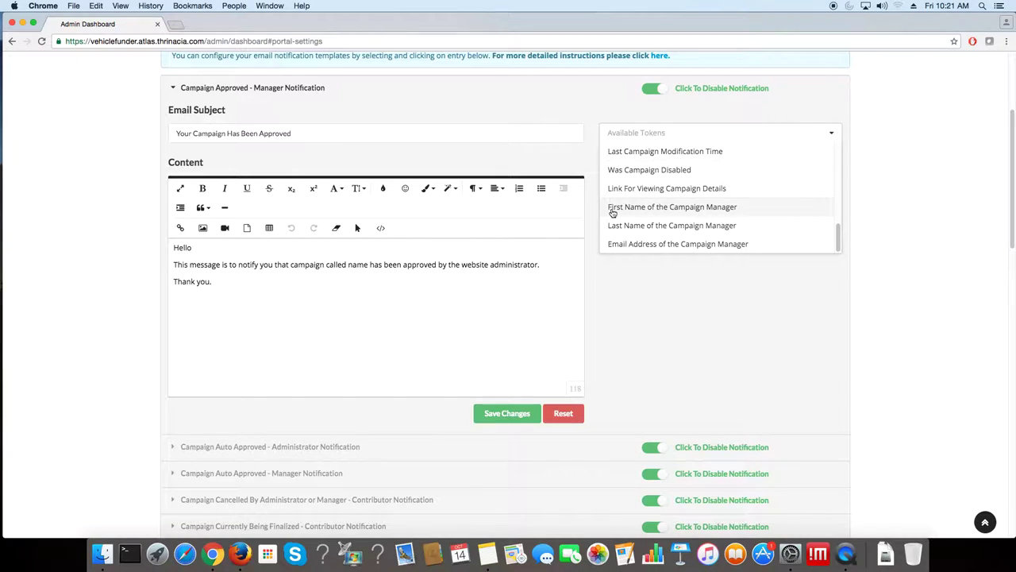
click(612, 208)
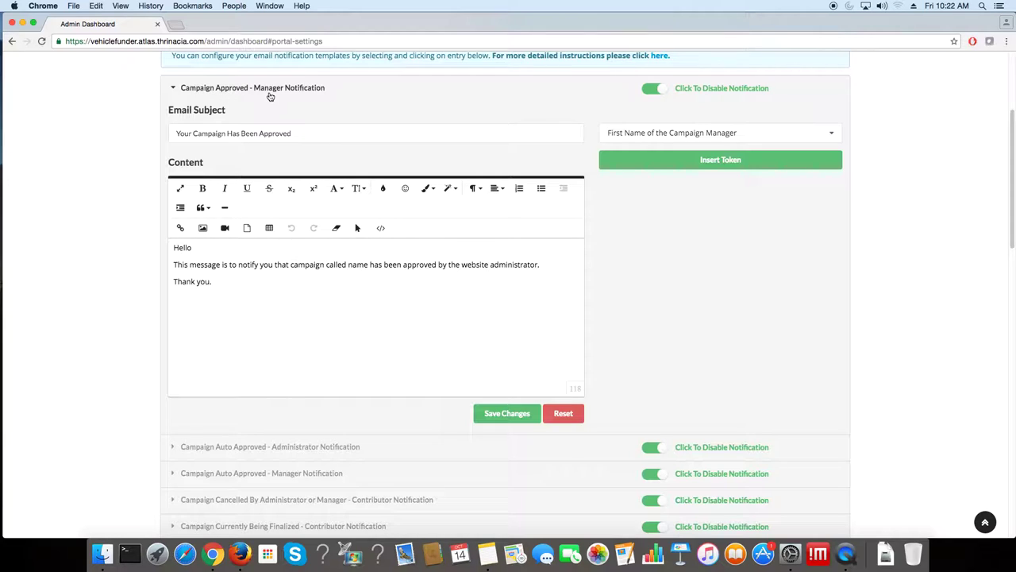
Insert the campaign_manager_first_name token and move it beside 'Hello' in the email body
click(629, 161)
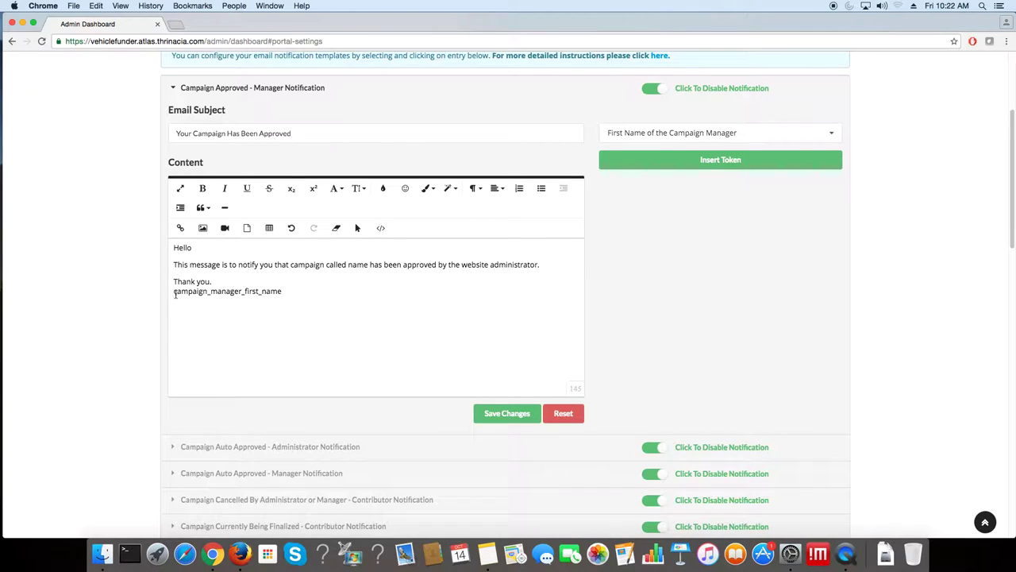
drag(174, 290, 276, 302)
key(super+c)
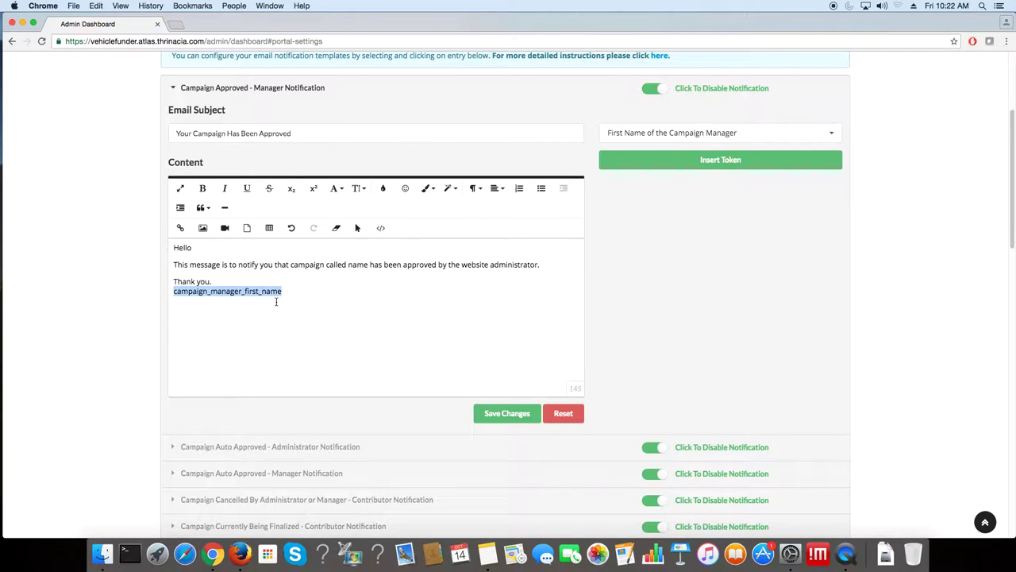
key(BackSpace)
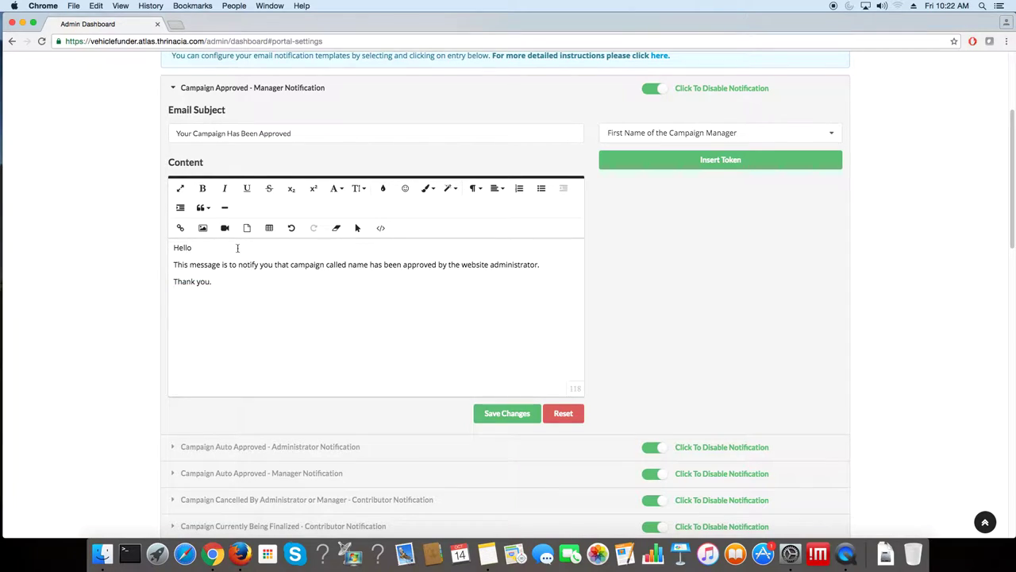
click(237, 247)
key(super+v)
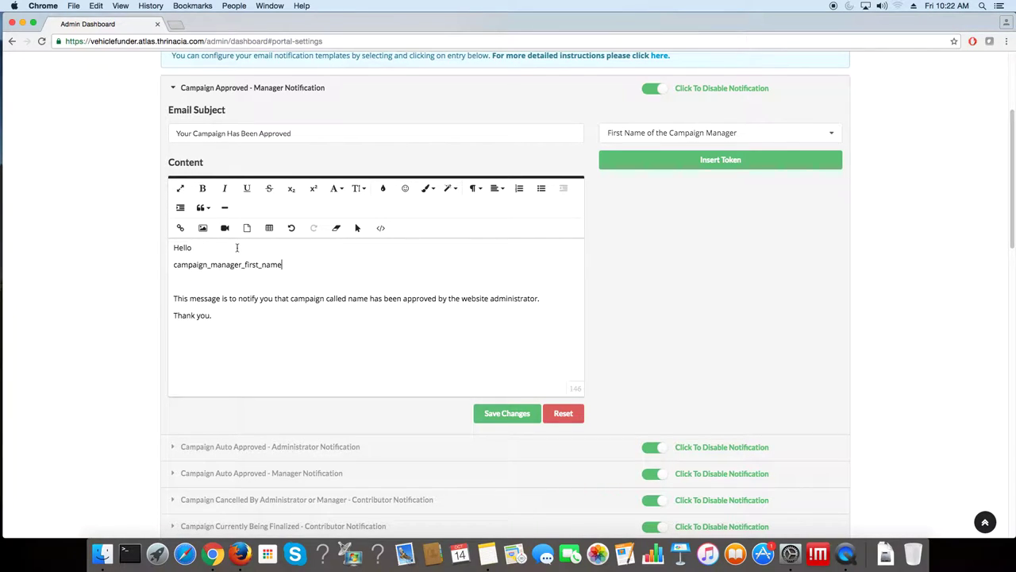
click(169, 265)
key(BackSpace)
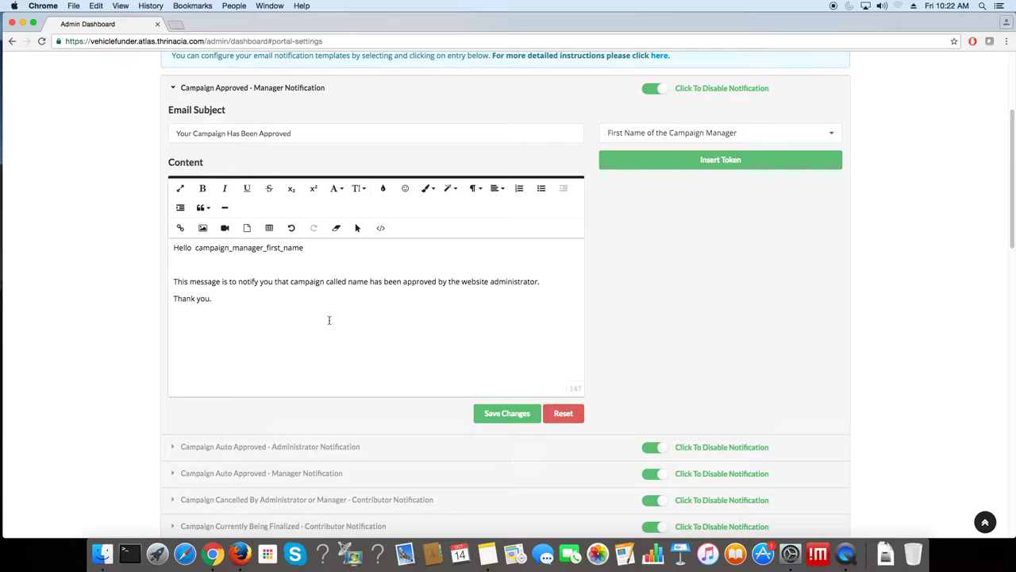
scroll(328, 320, up, 1)
scroll(329, 320, down, 8)
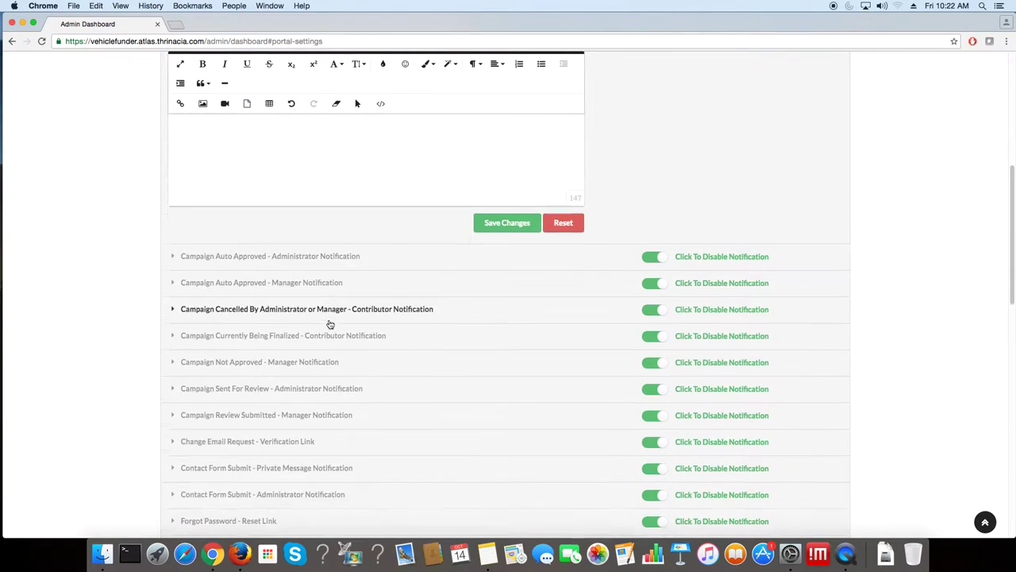
scroll(328, 323, down, 10)
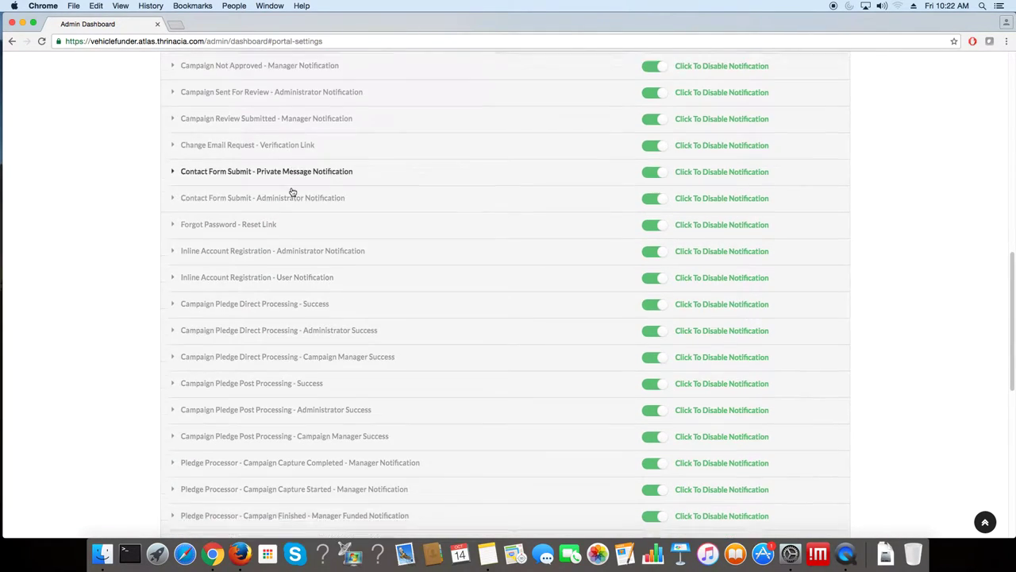
scroll(292, 192, down, 2)
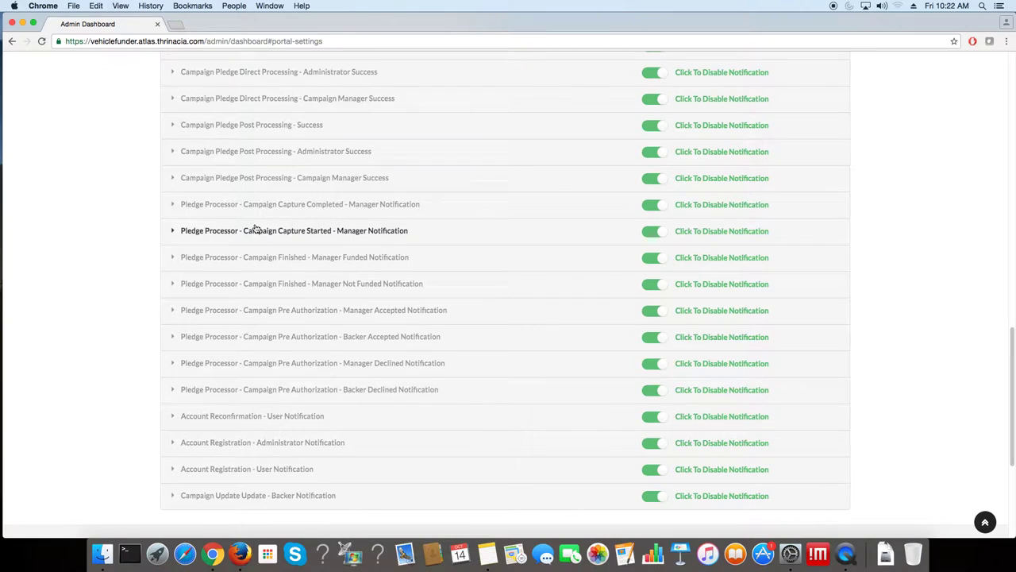
click(985, 521)
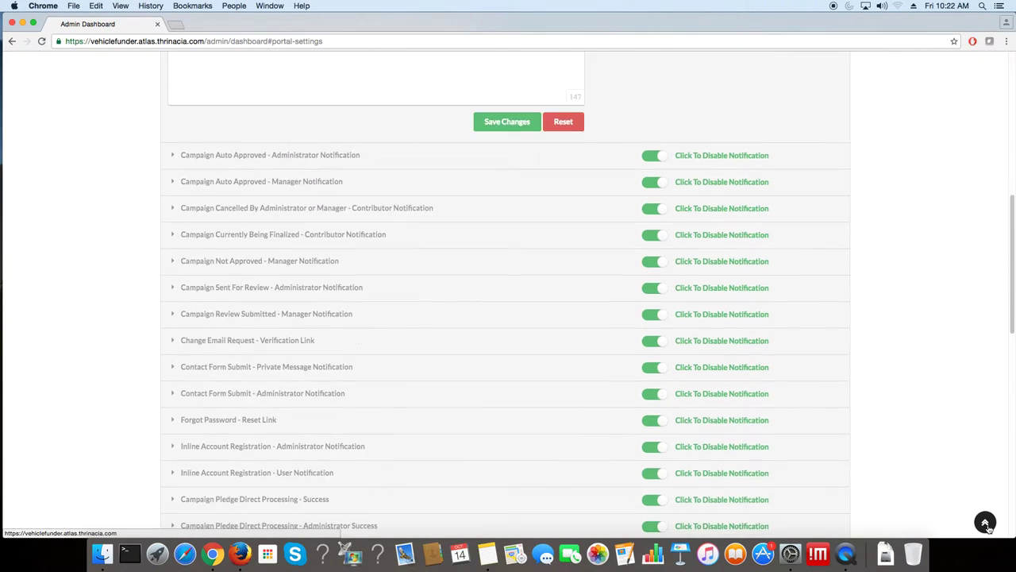